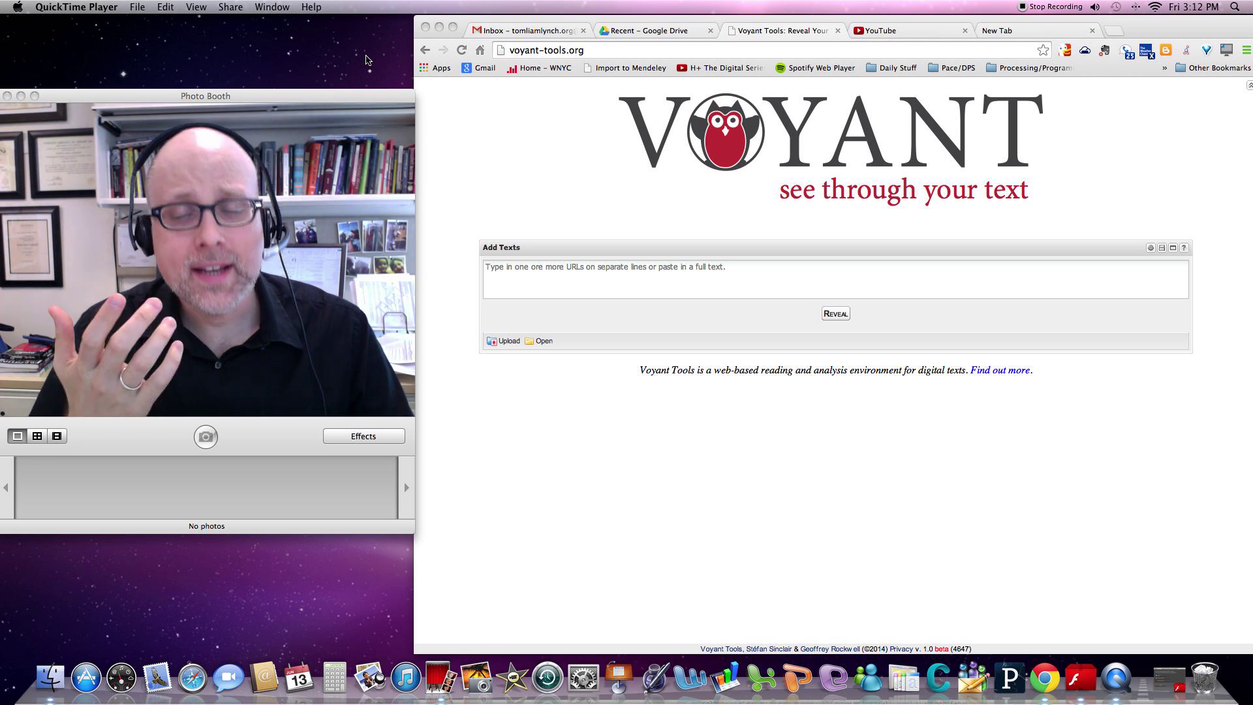
Bring Chrome forward and focus the empty Add Texts box on voyant-tools.org.
left_click(593, 270)
left_click(579, 270)
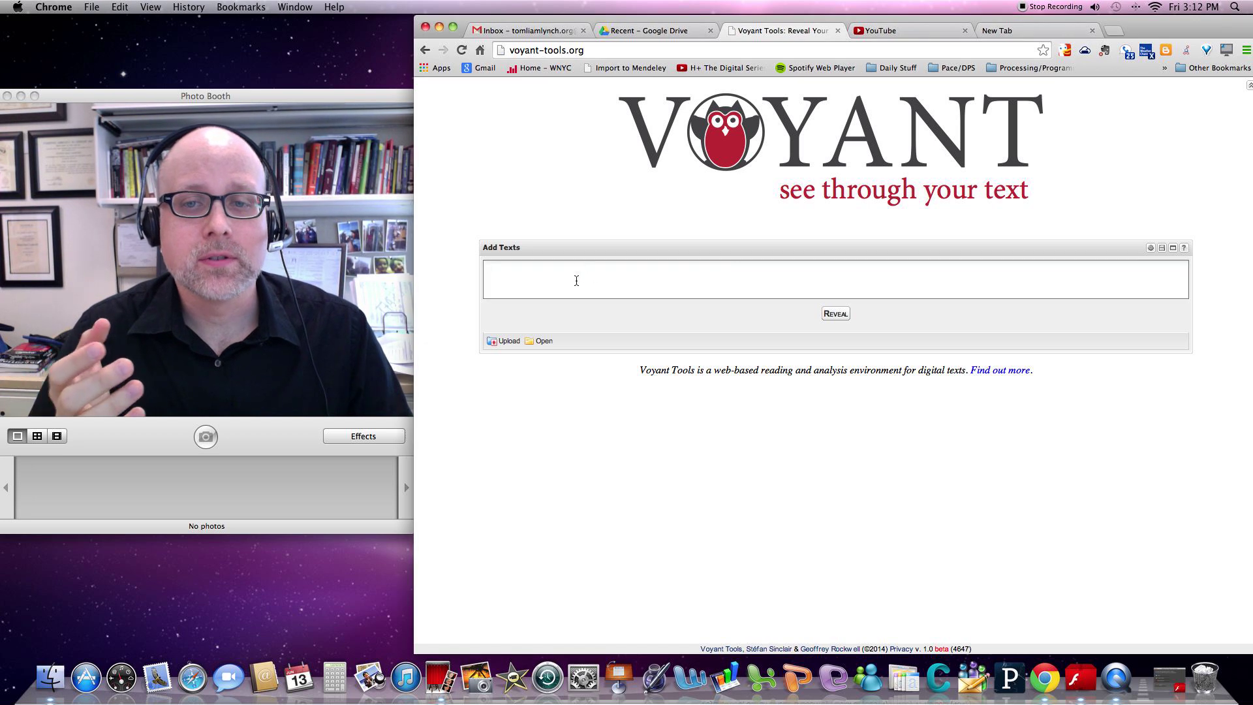
Search Google for 'moby dick etext' in a new tab and open the Moby-Dick Online result.
left_click(1010, 35)
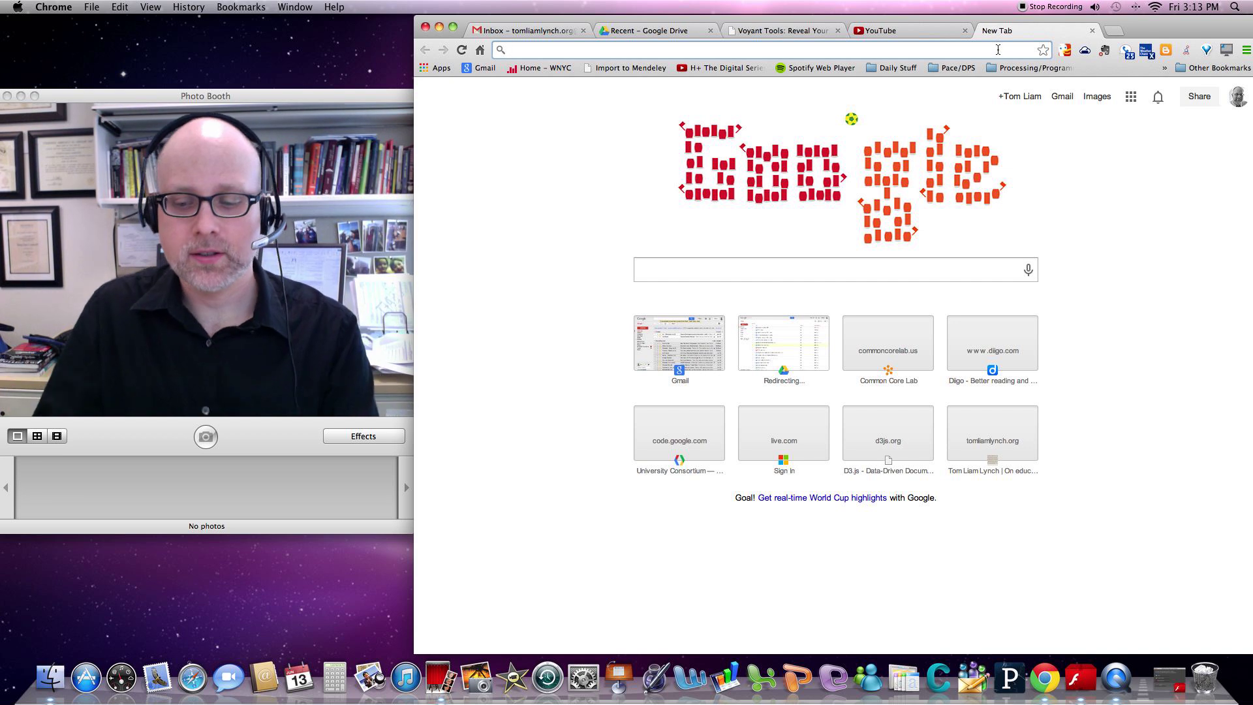
type("mo")
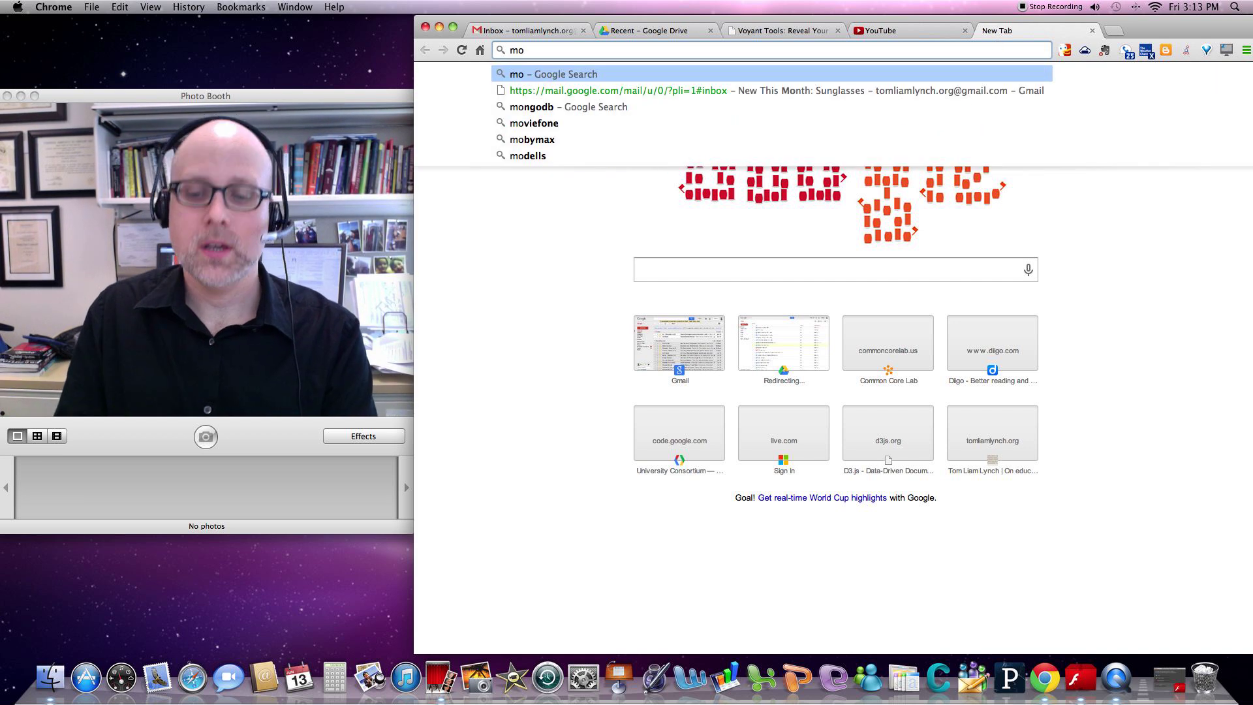
type("by dick et")
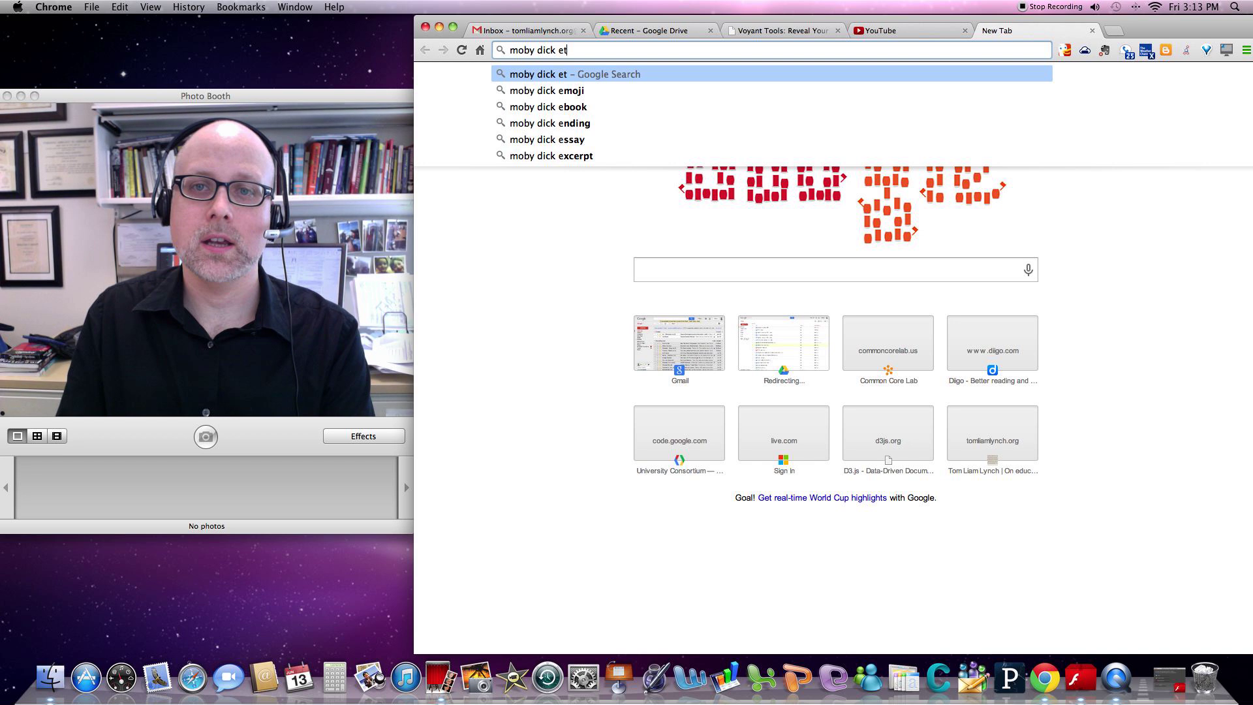
type("ext")
key("Return")
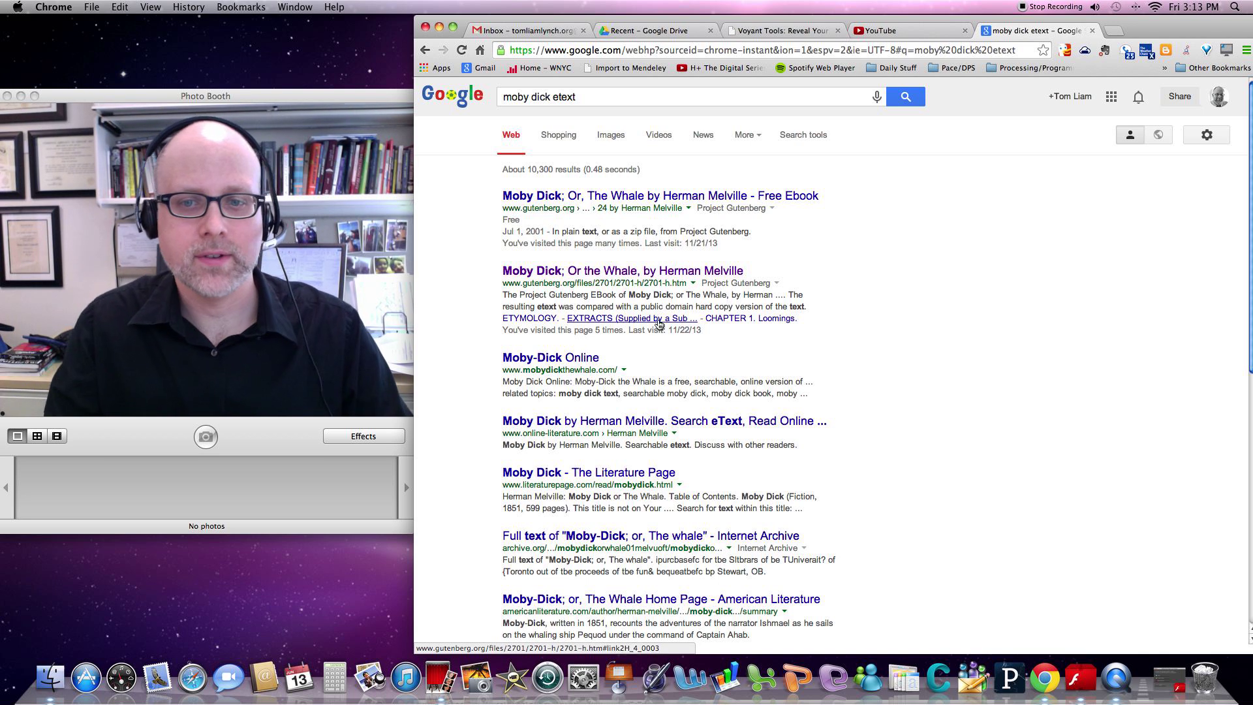
left_click(593, 358)
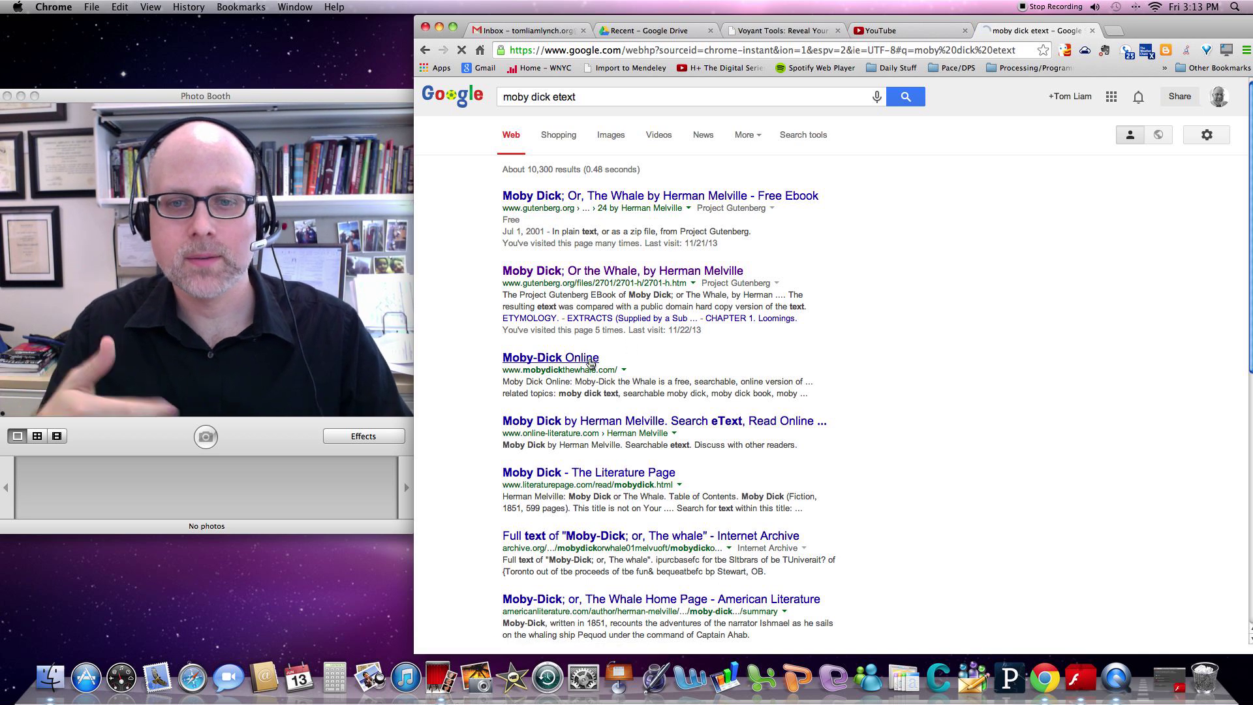
scroll(747, 384, "down", 1)
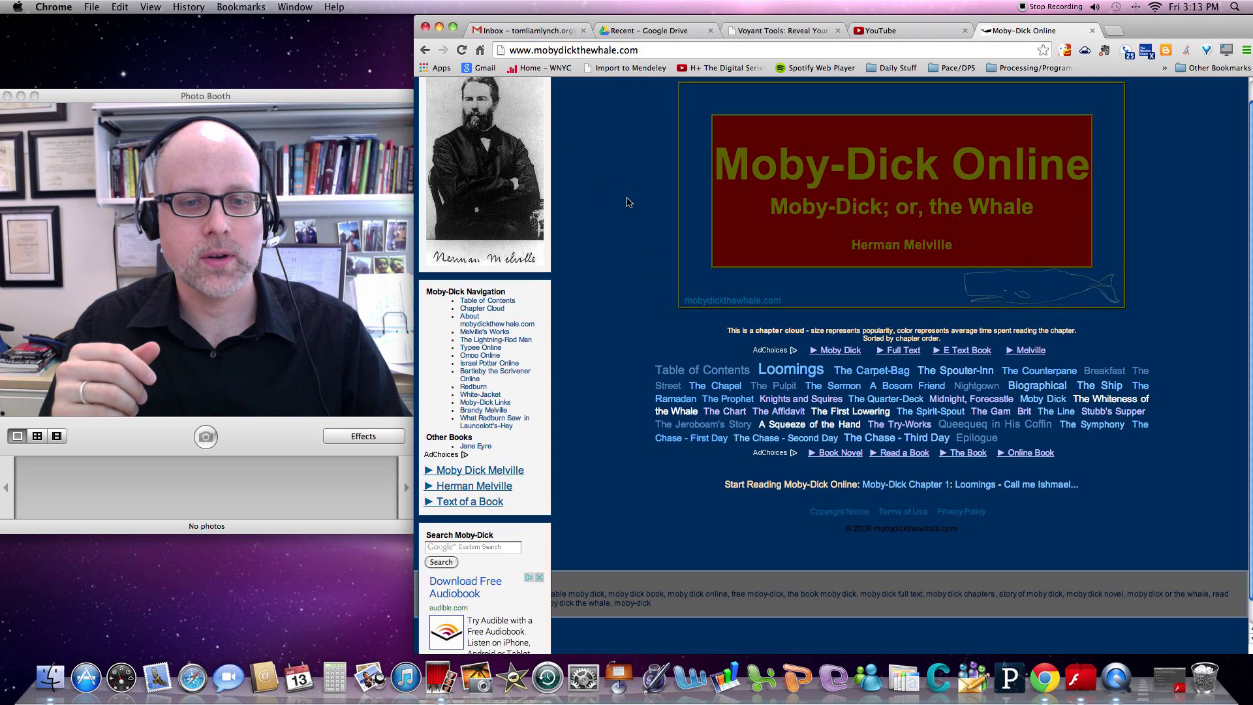
Return to the search results and open Project Gutenberg's Moby Dick HTML edition.
left_click(425, 50)
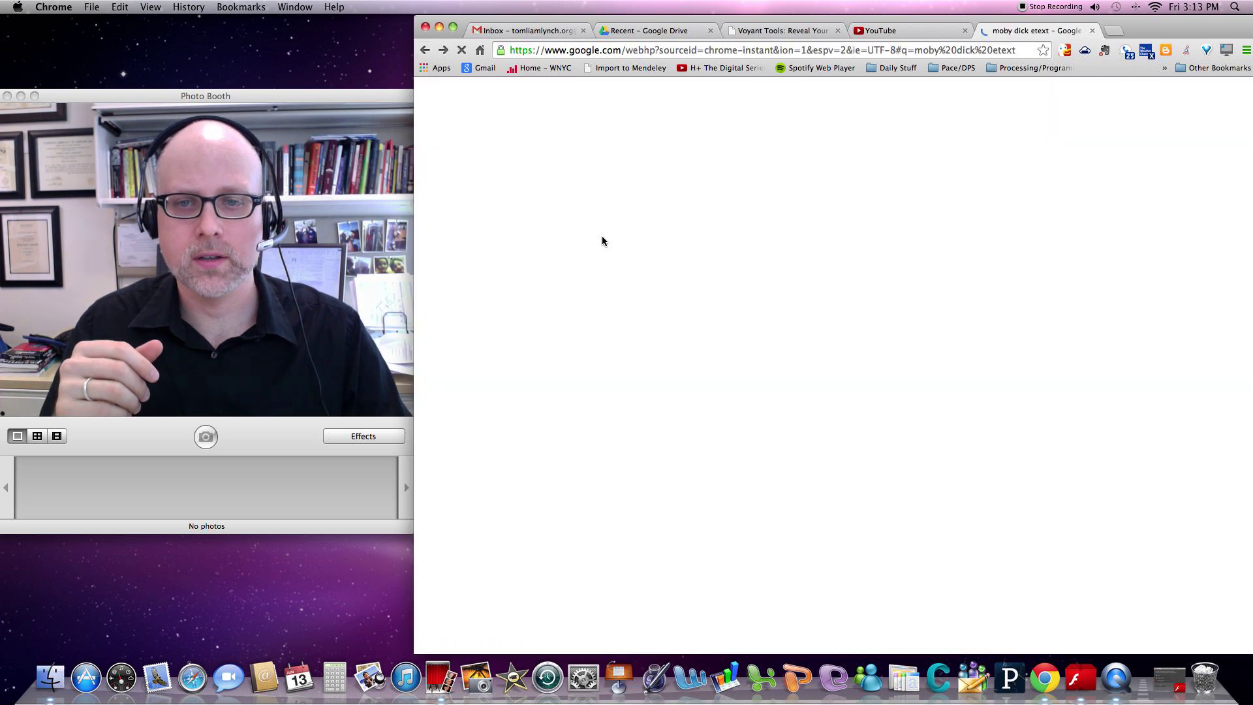
left_click(608, 270)
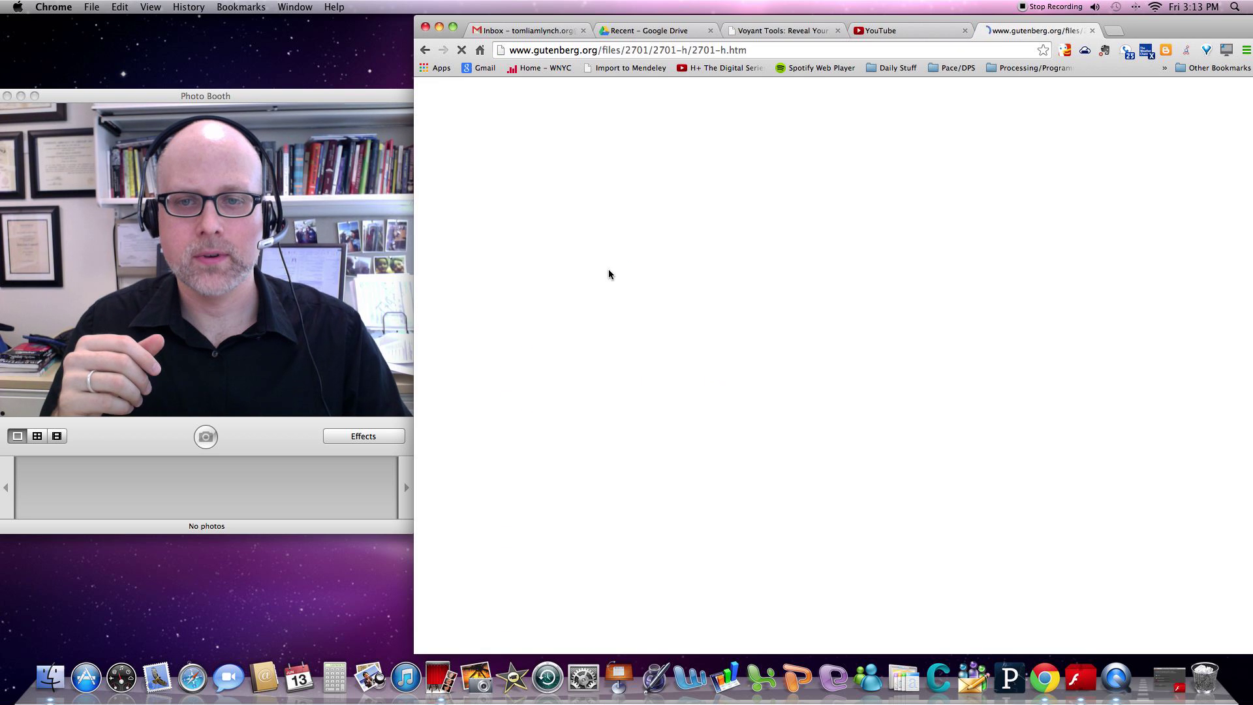
scroll(930, 347, "down", 10)
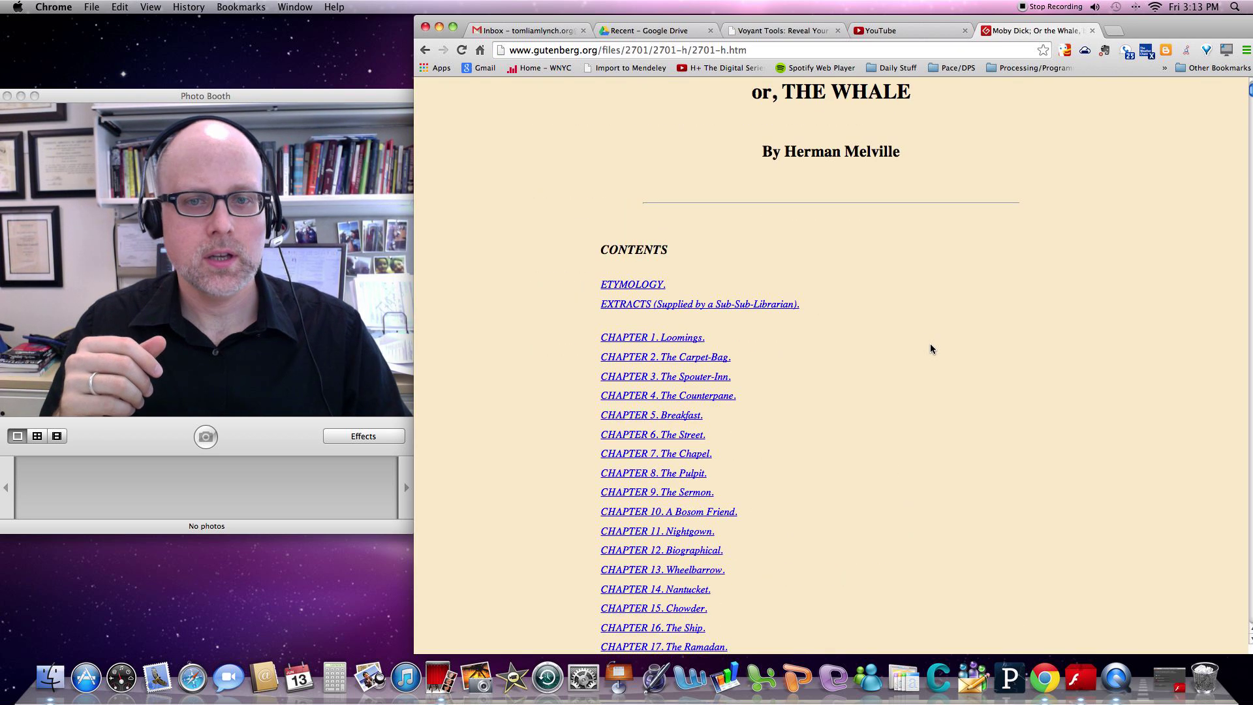
scroll(929, 347, "up", 3)
Copy the novel's entire page text and switch back to Voyant Tools.
key("super+a")
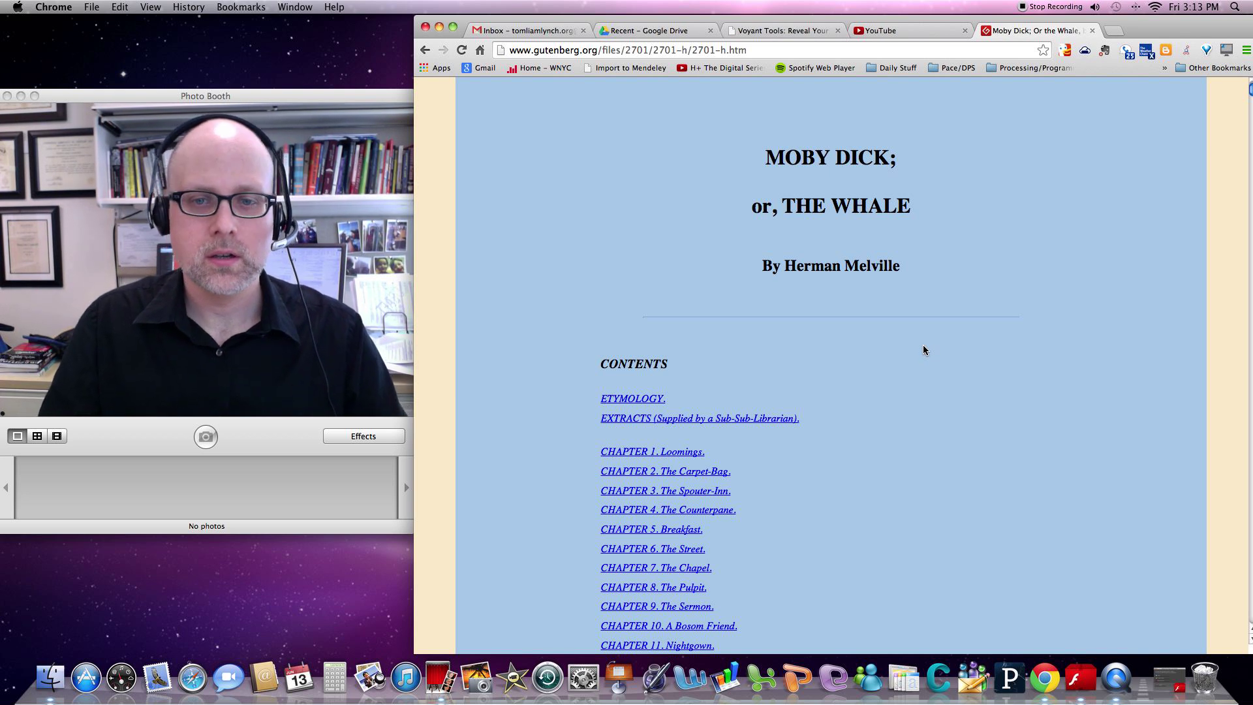
key("super+c")
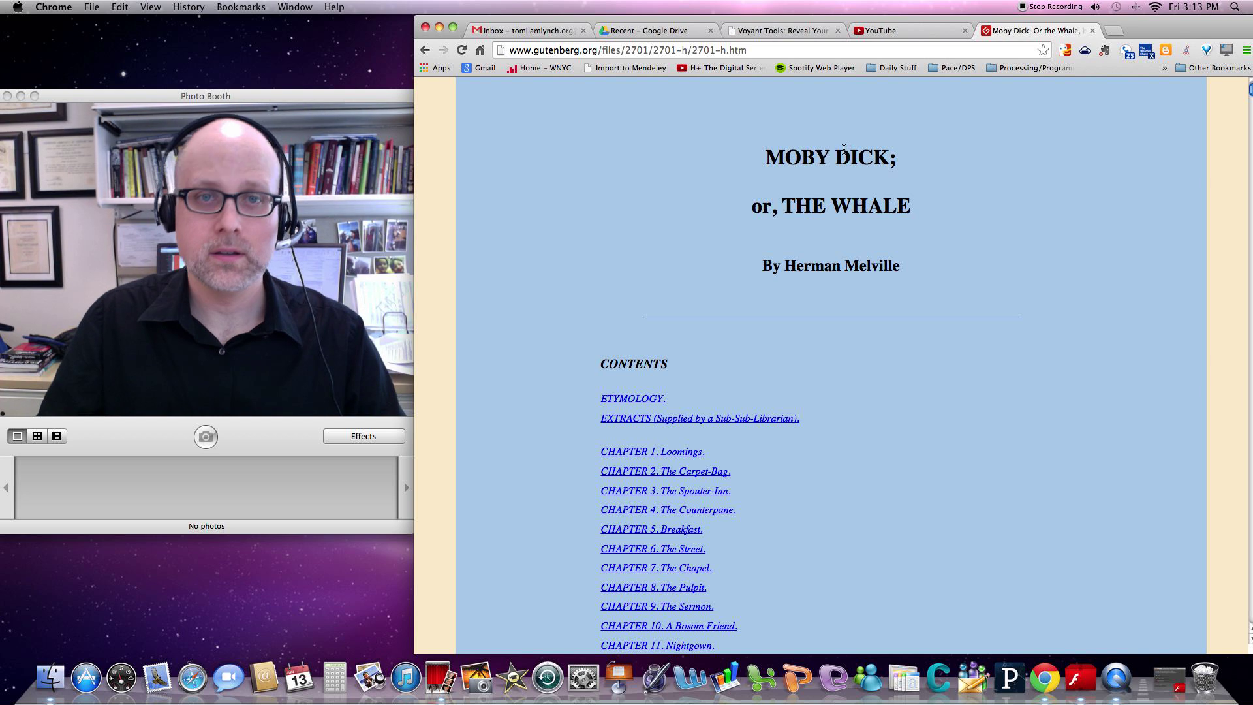
left_click(758, 33)
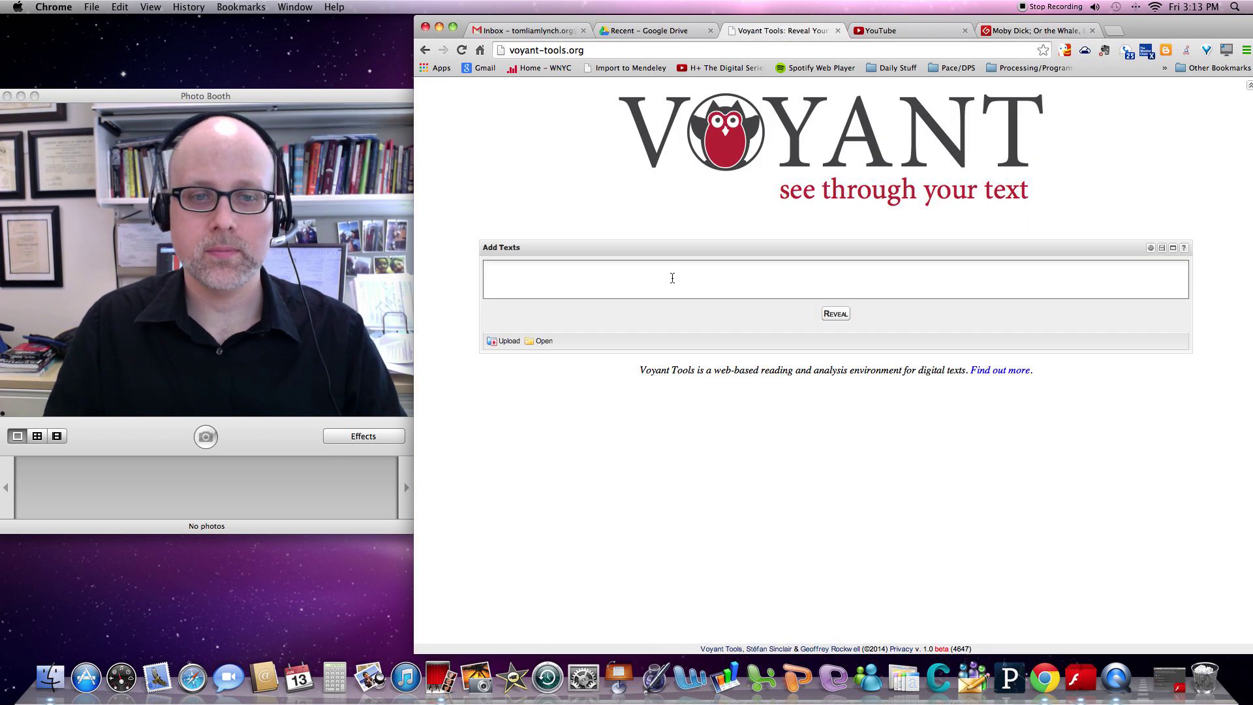
Paste the copied Moby Dick text into the Add Texts box.
left_click(673, 278)
key("super+v")
scroll(673, 279, "up", 10)
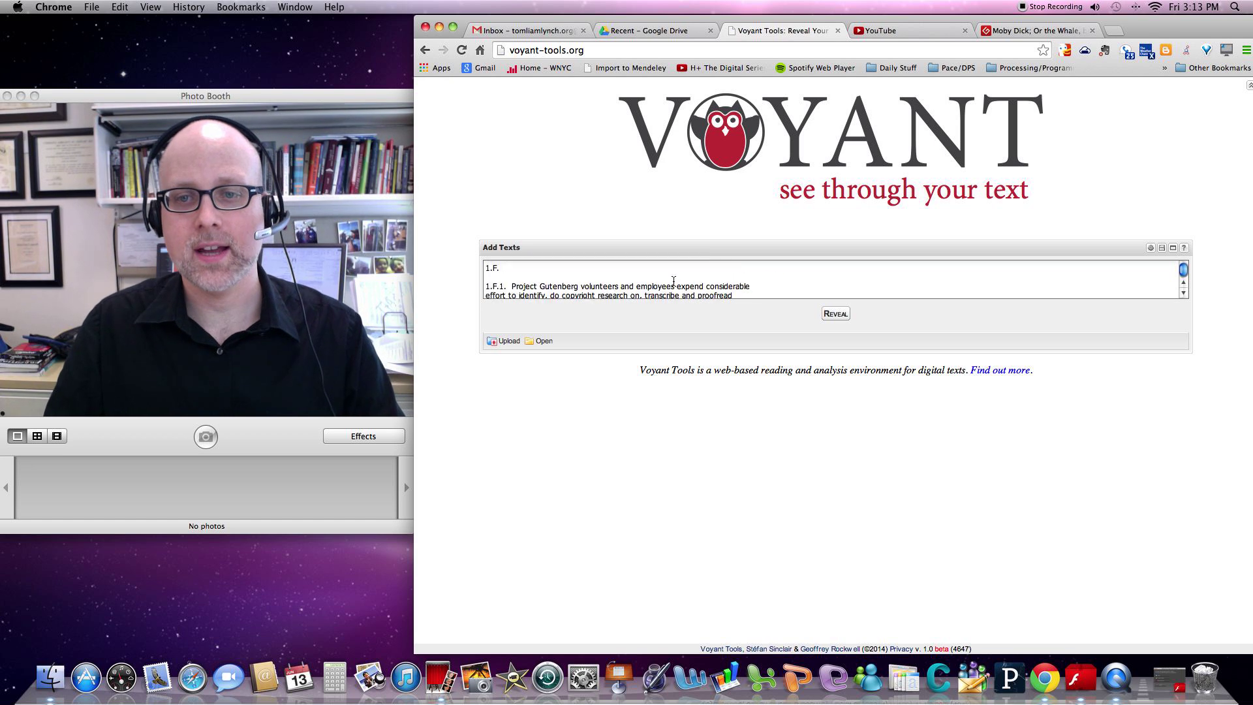
scroll(674, 279, "up", 15)
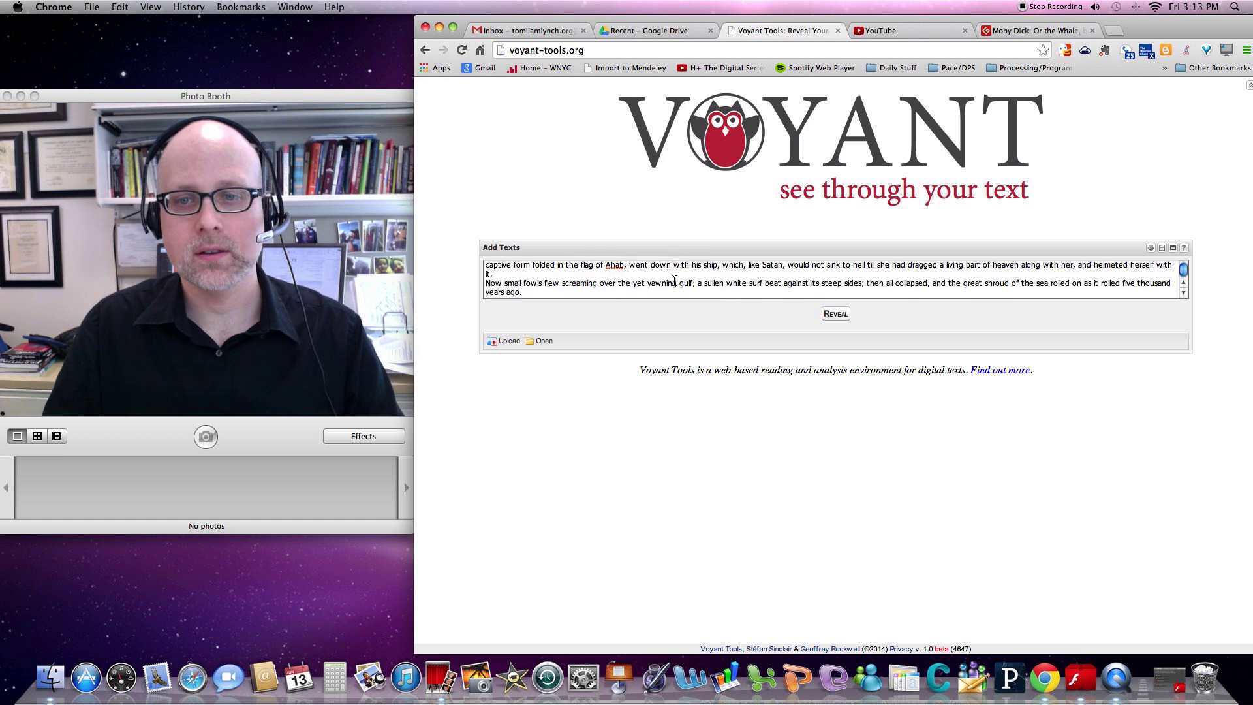
scroll(674, 279, "up", 5)
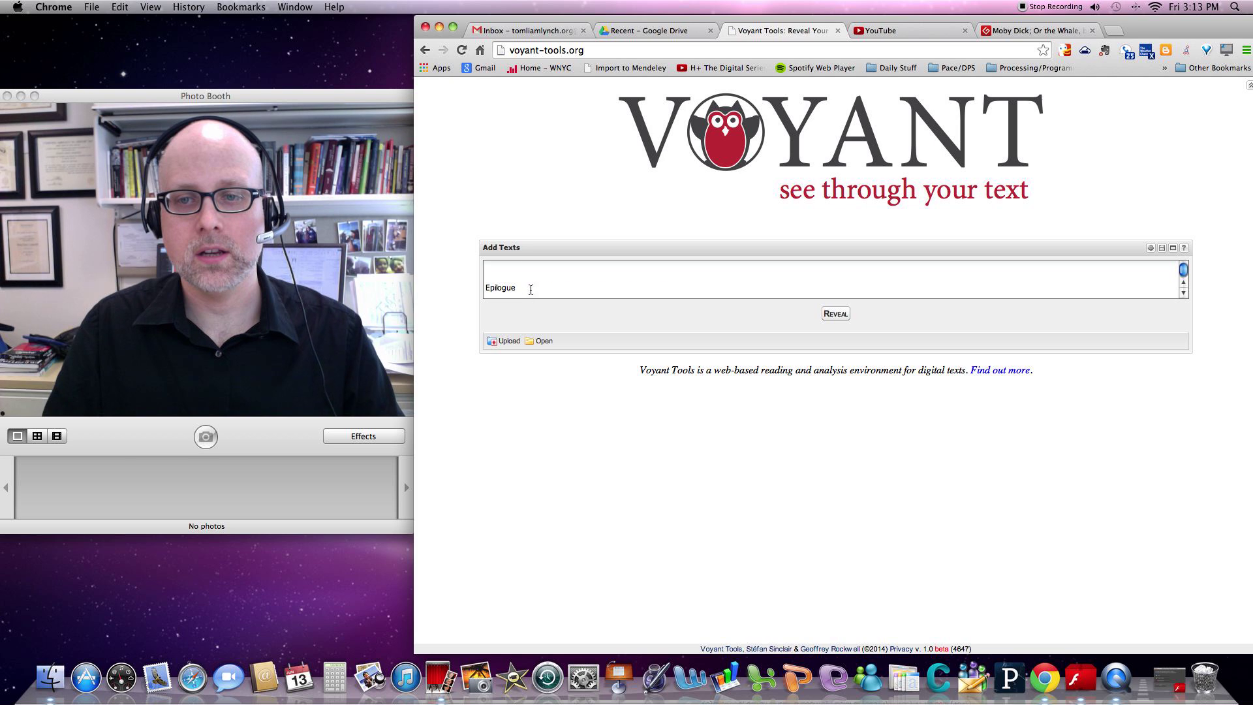
scroll(531, 289, "down", 8)
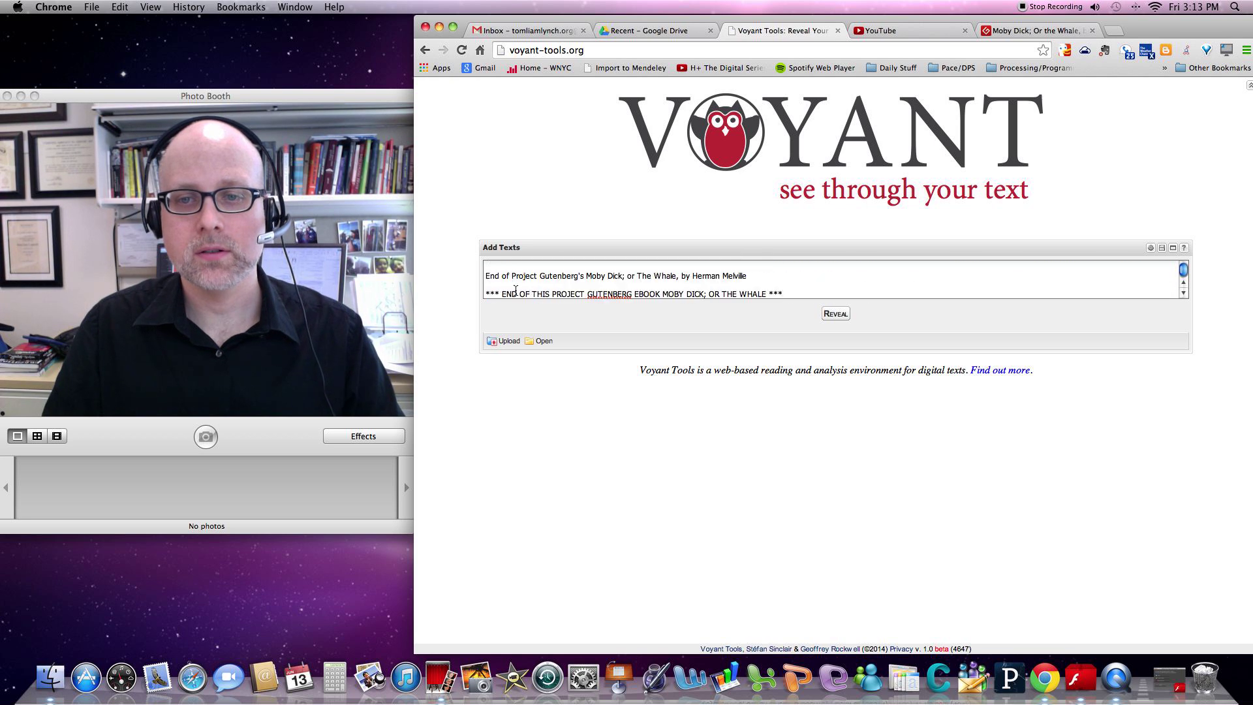
Delete the Gutenberg license after the novel's end and submit the text with Reveal.
left_click_drag(486, 276, 802, 391)
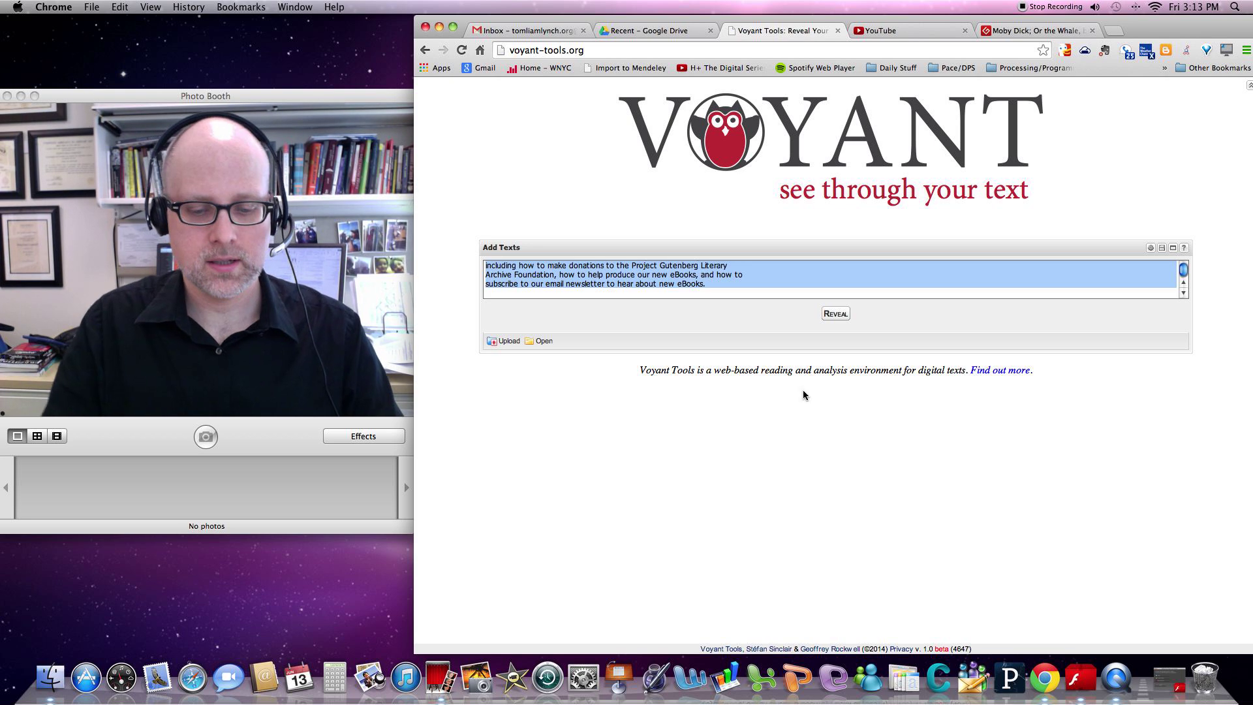
key("BackSpace")
left_click(834, 316)
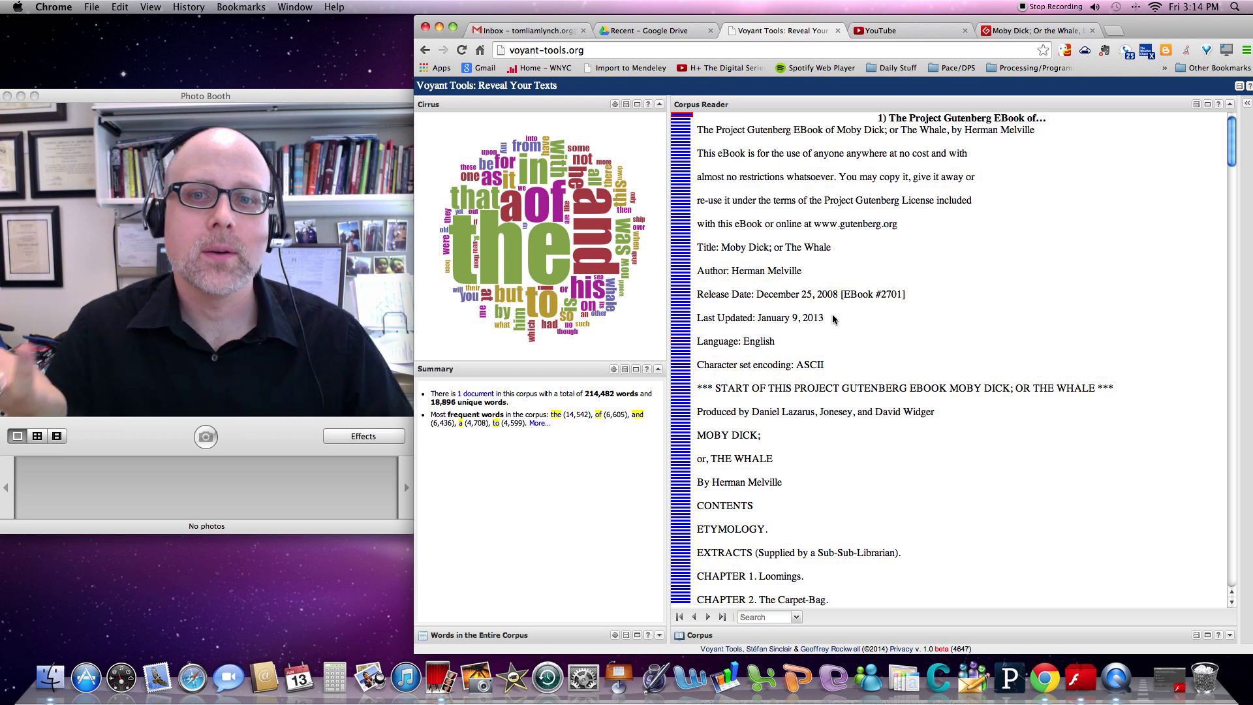
Check word frequencies in the Cirrus cloud, where 'the' leads with 14,542 occurrences.
mouse_move(500, 247)
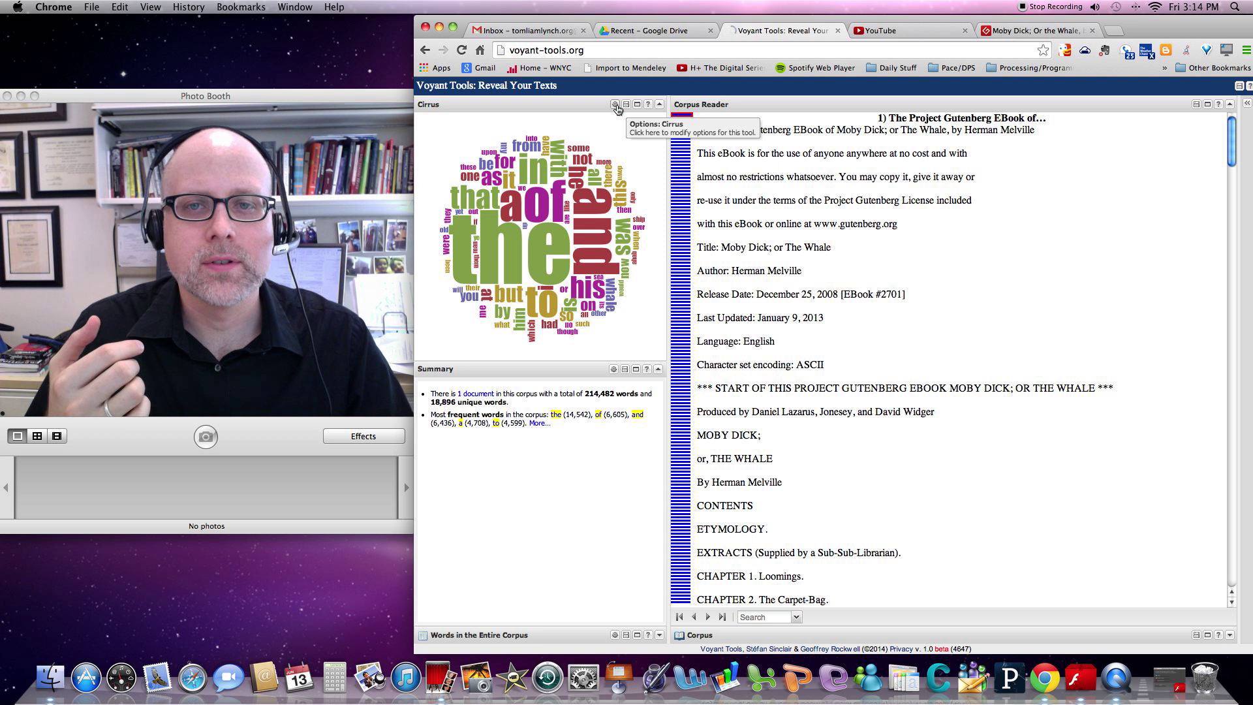
Set the Cirrus stop word list to English (Taporware) and apply it globally.
left_click(614, 104)
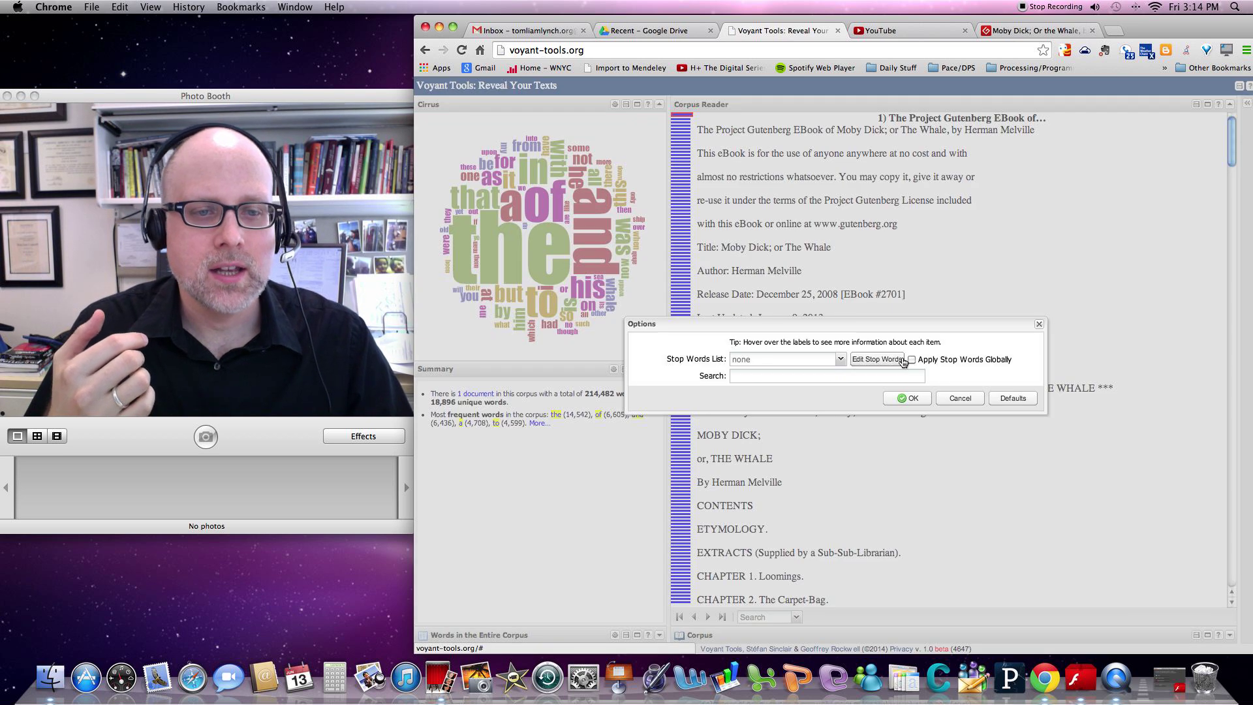
left_click(841, 359)
left_click(816, 373)
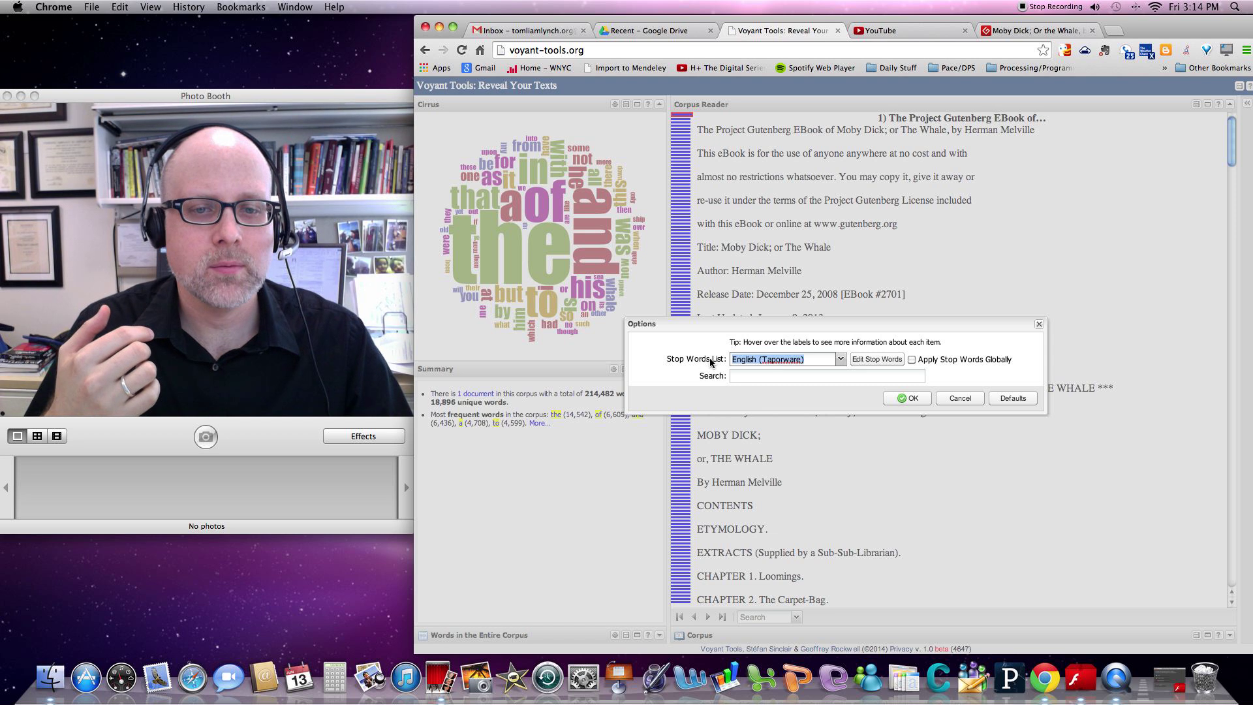
left_click(911, 359)
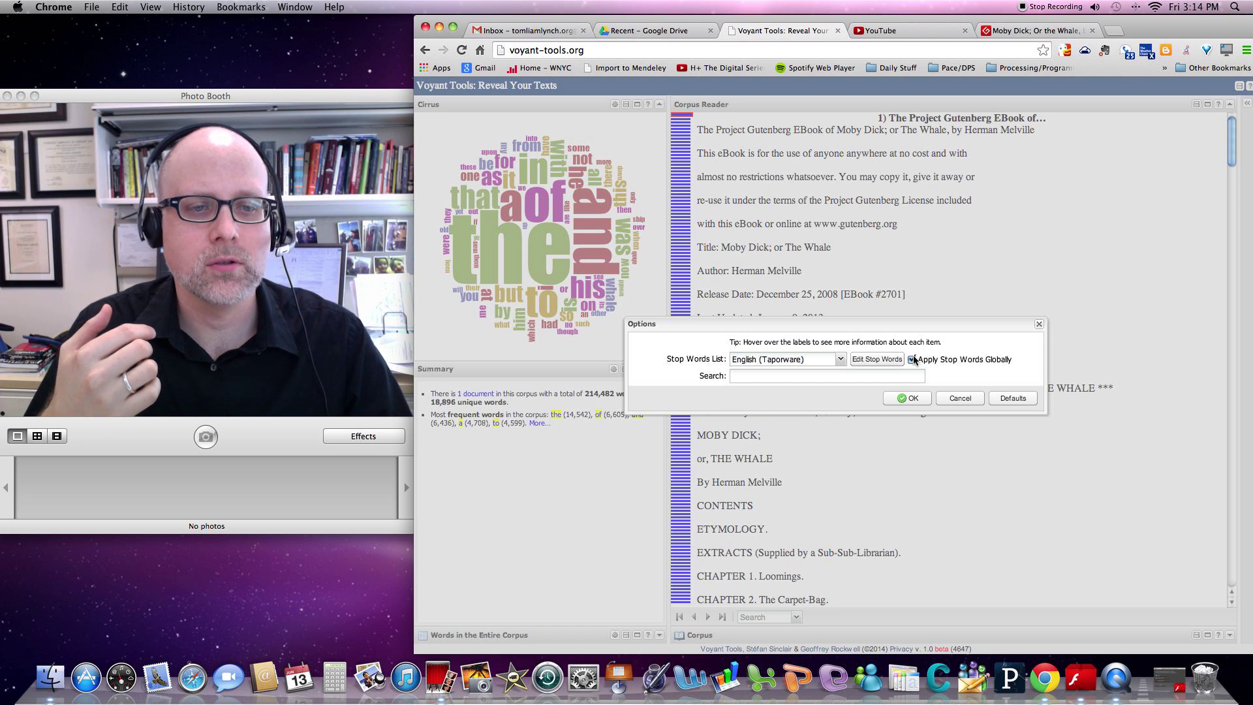
left_click(912, 399)
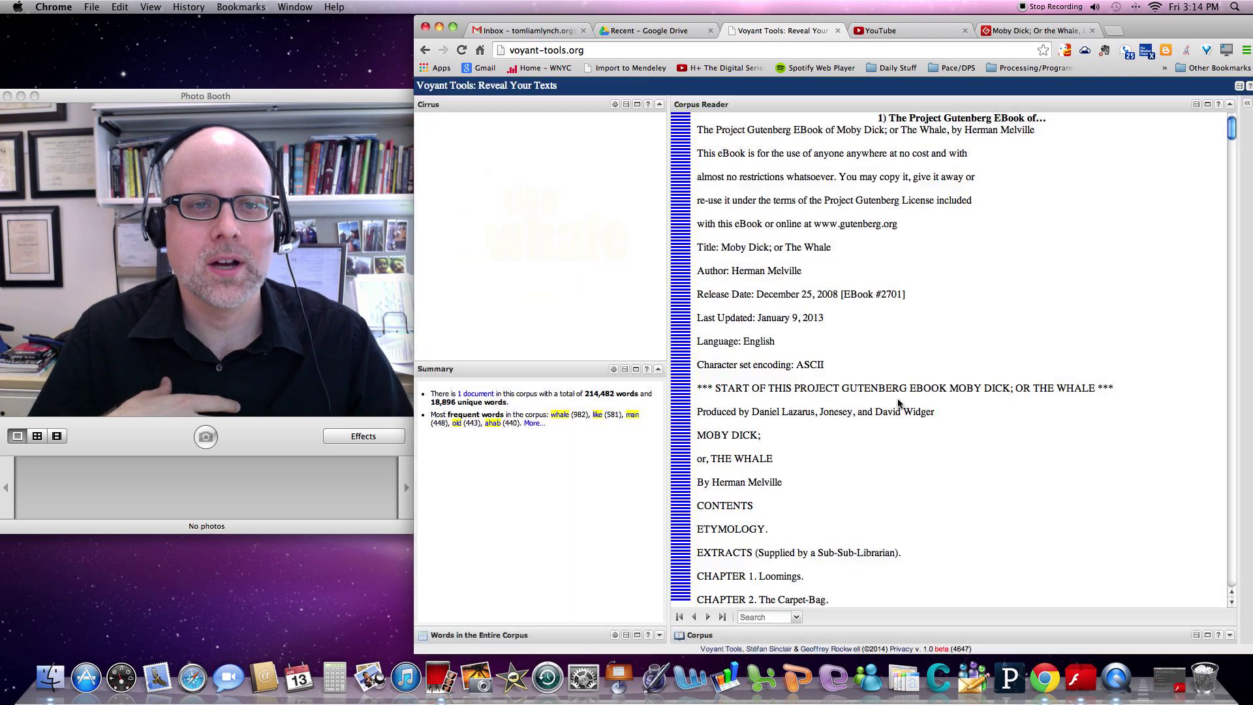
Expand the Words in the Entire Corpus, Word Trends, Keywords in Context, Words in Documents and Corpus panels.
mouse_move(563, 268)
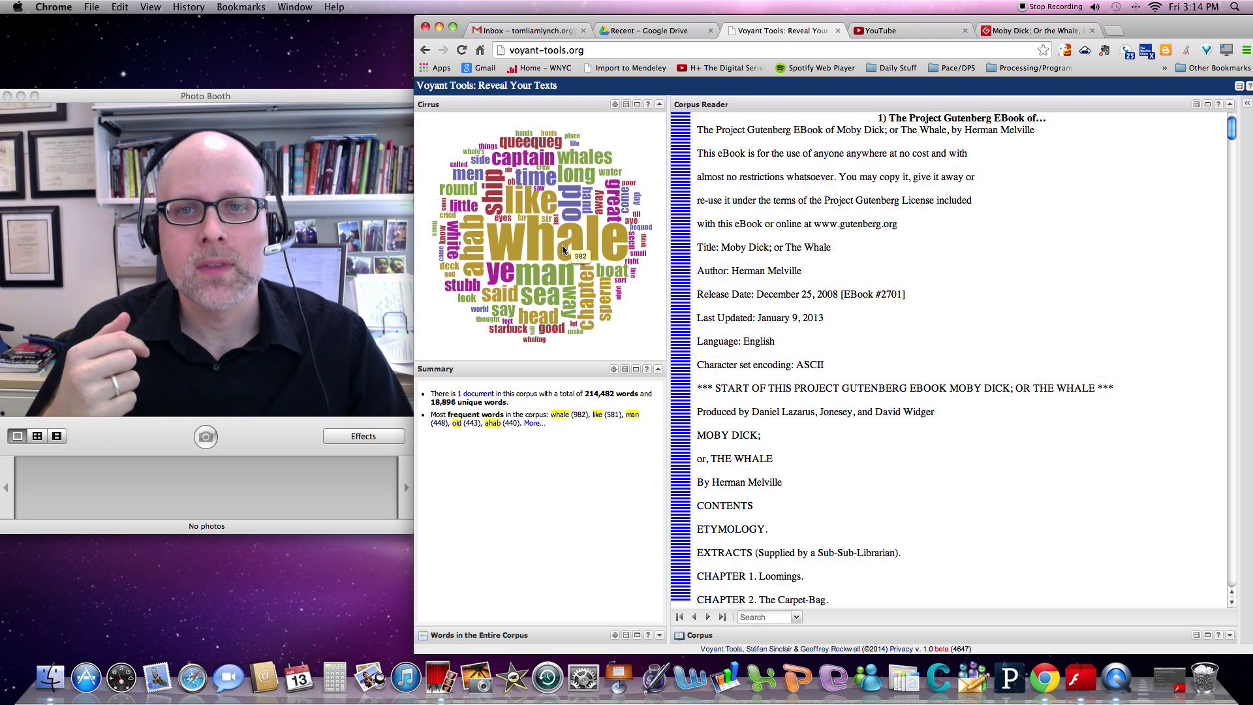
left_click(554, 638)
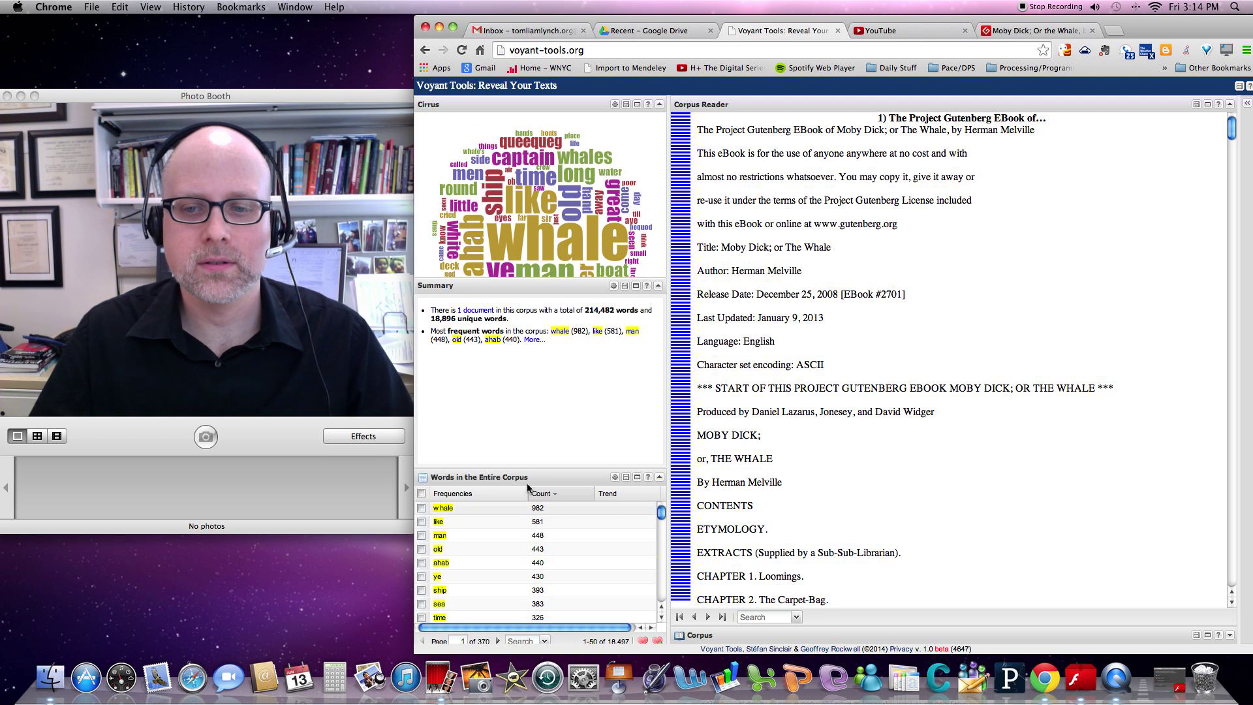
left_click(1245, 106)
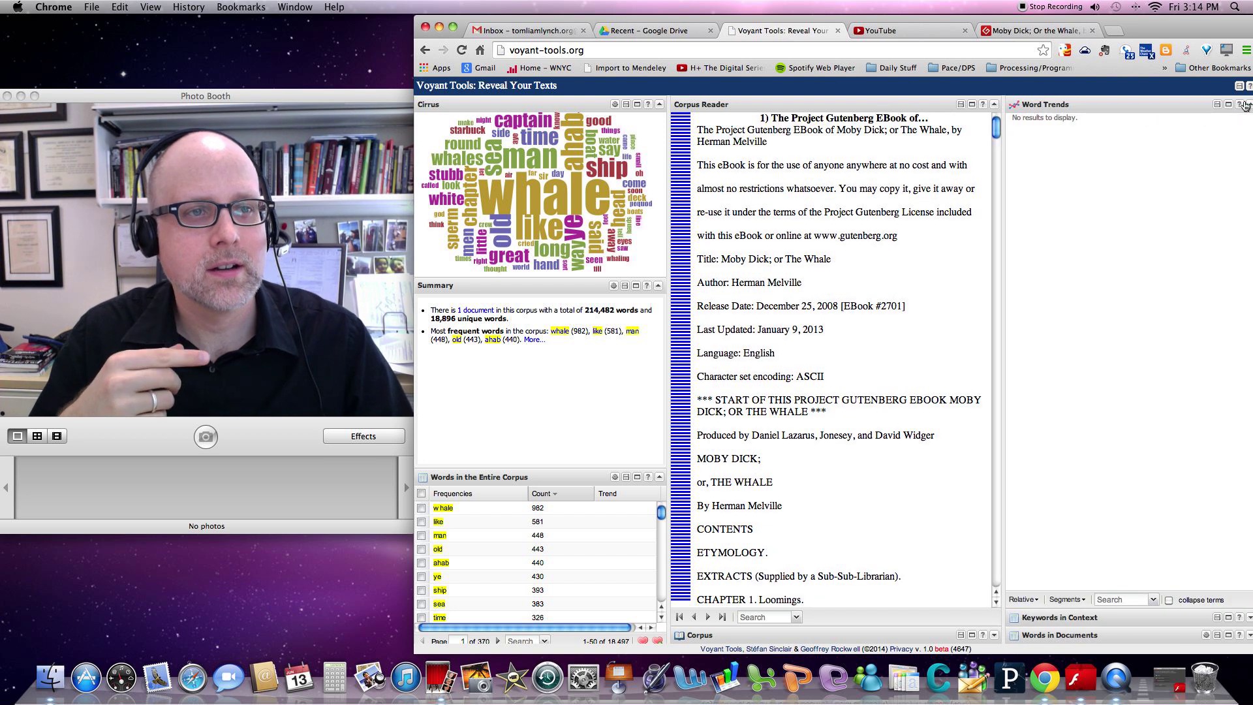
left_click(1062, 617)
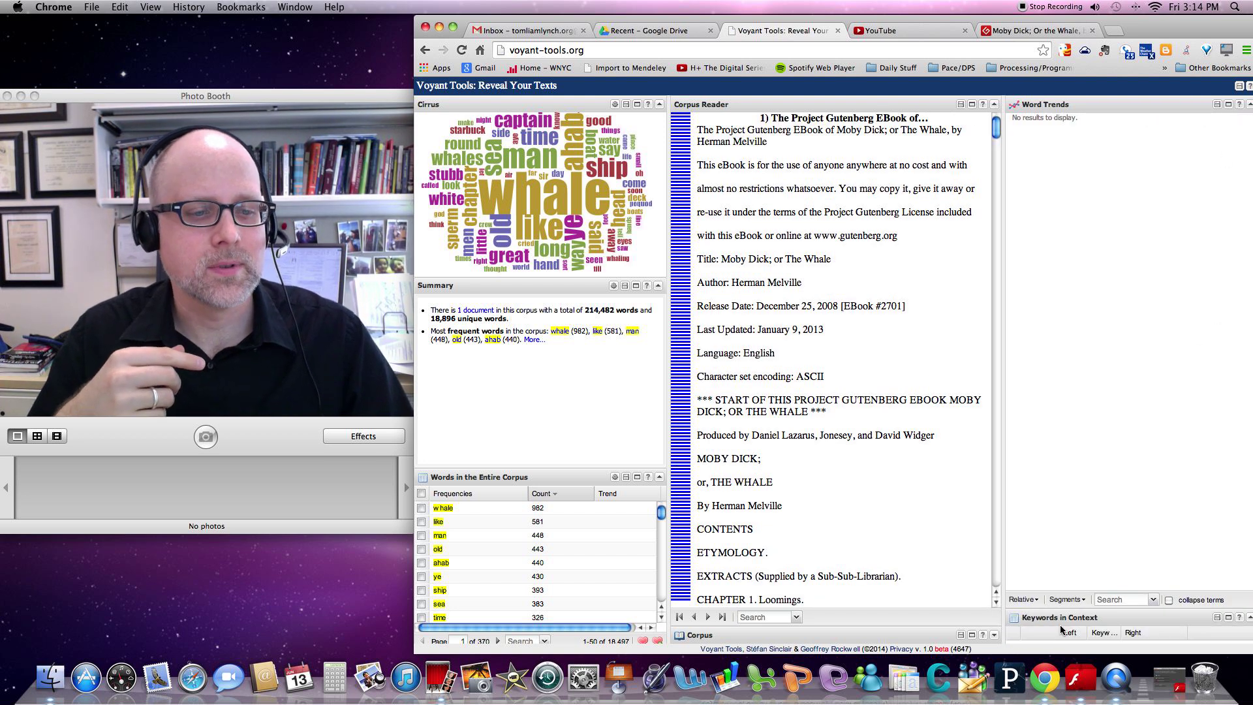
left_click(1060, 634)
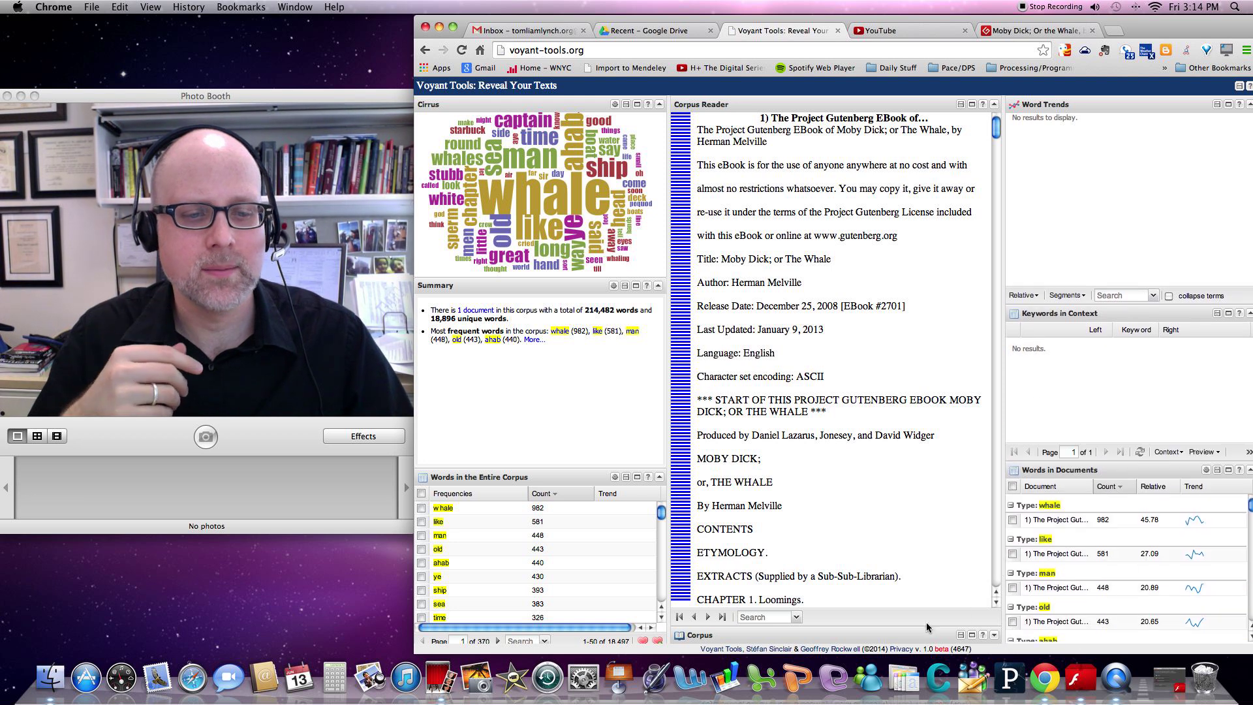
left_click(908, 641)
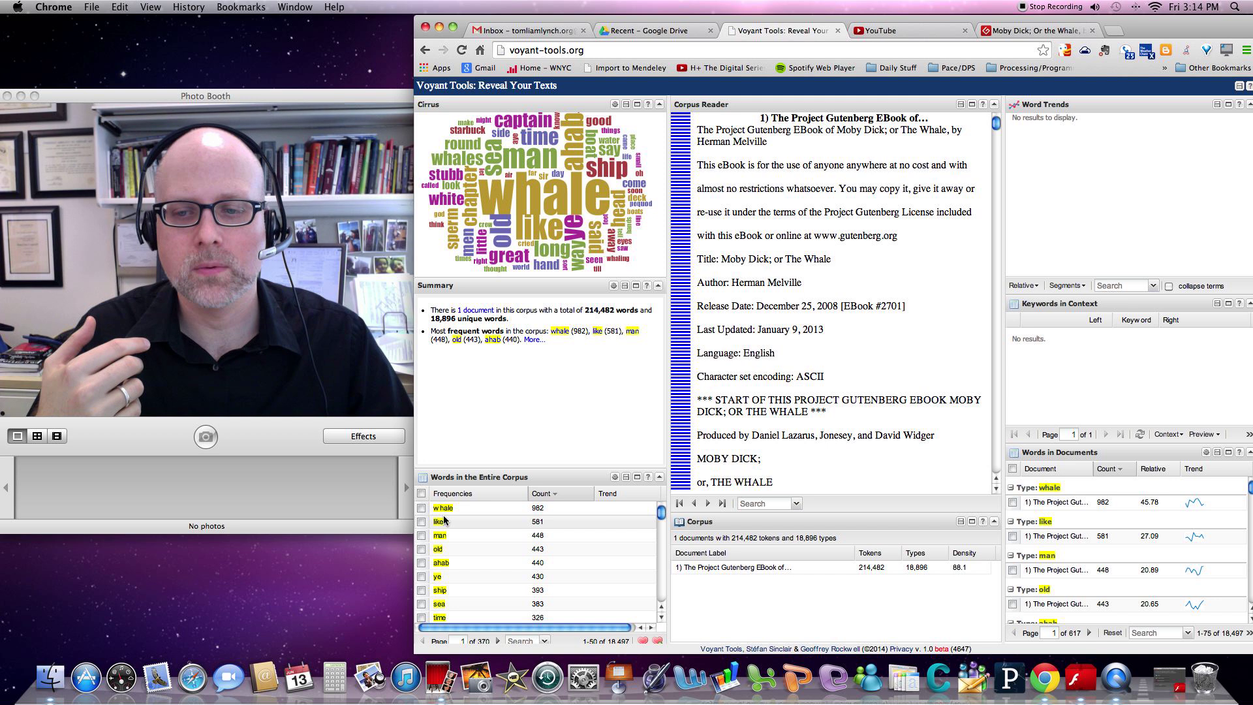
Tick whale in the corpus word table to plot its trend across the ten segments.
left_click(421, 509)
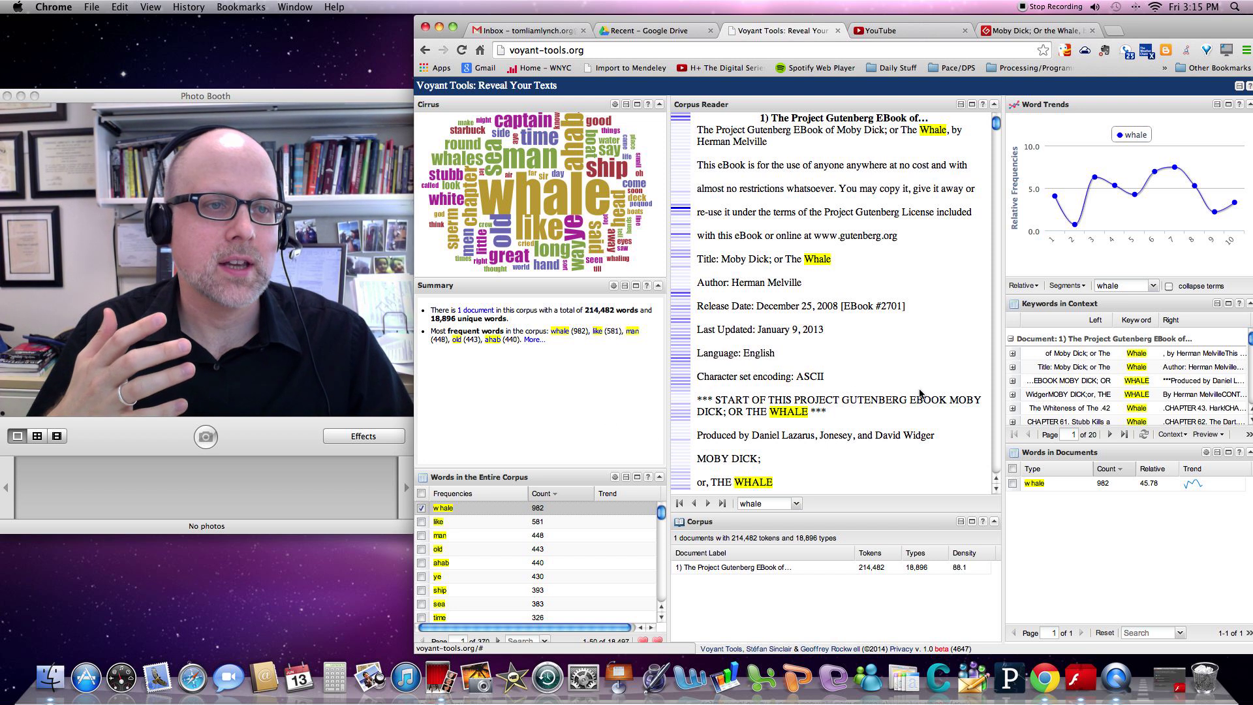
mouse_move(1109, 195)
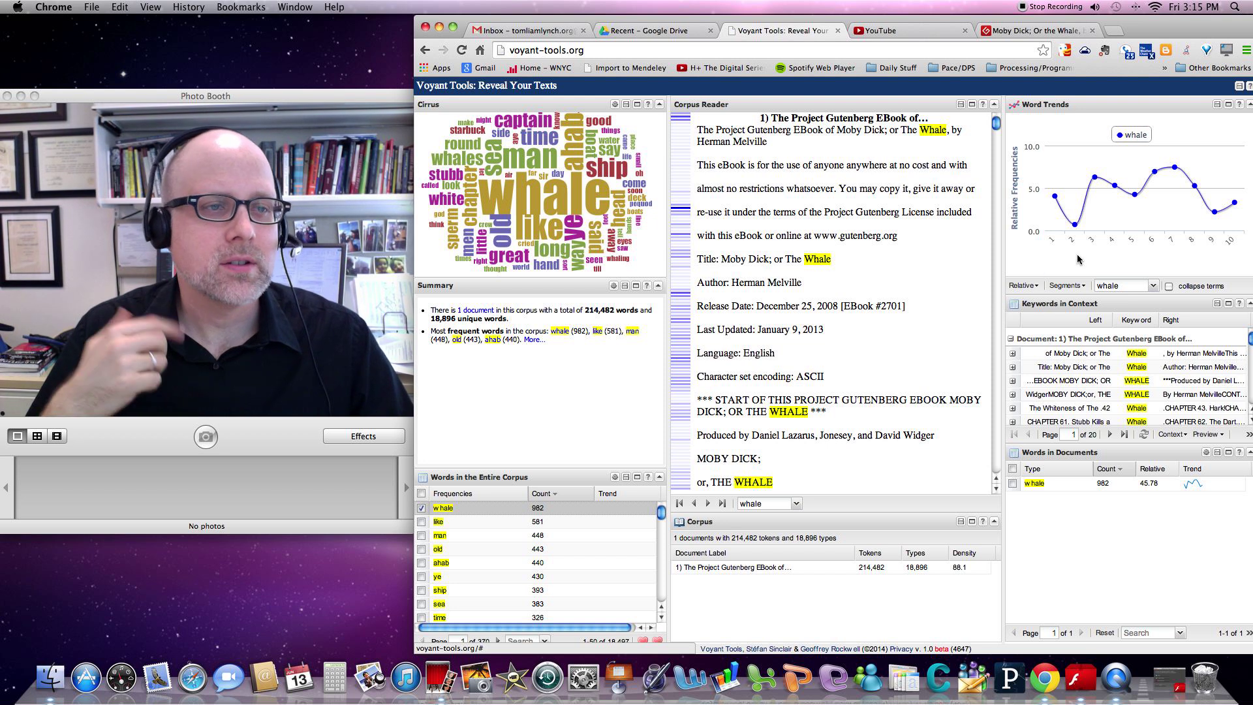
mouse_move(1114, 220)
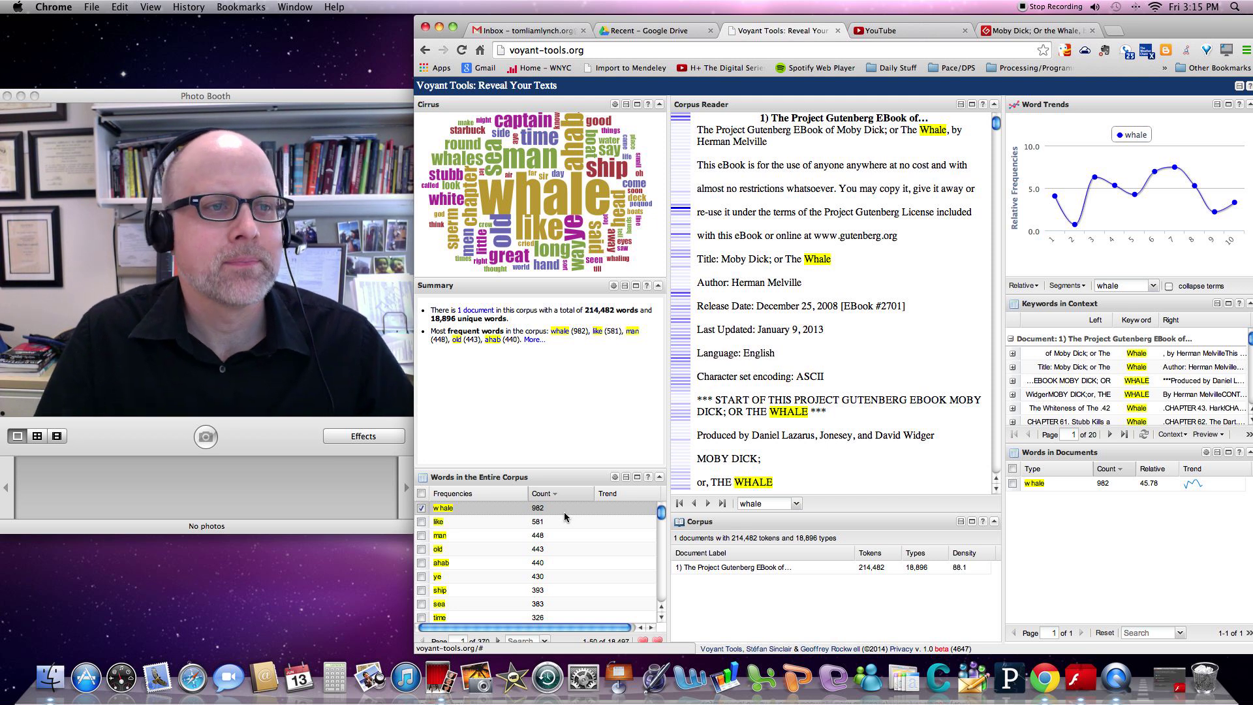
mouse_move(1054, 205)
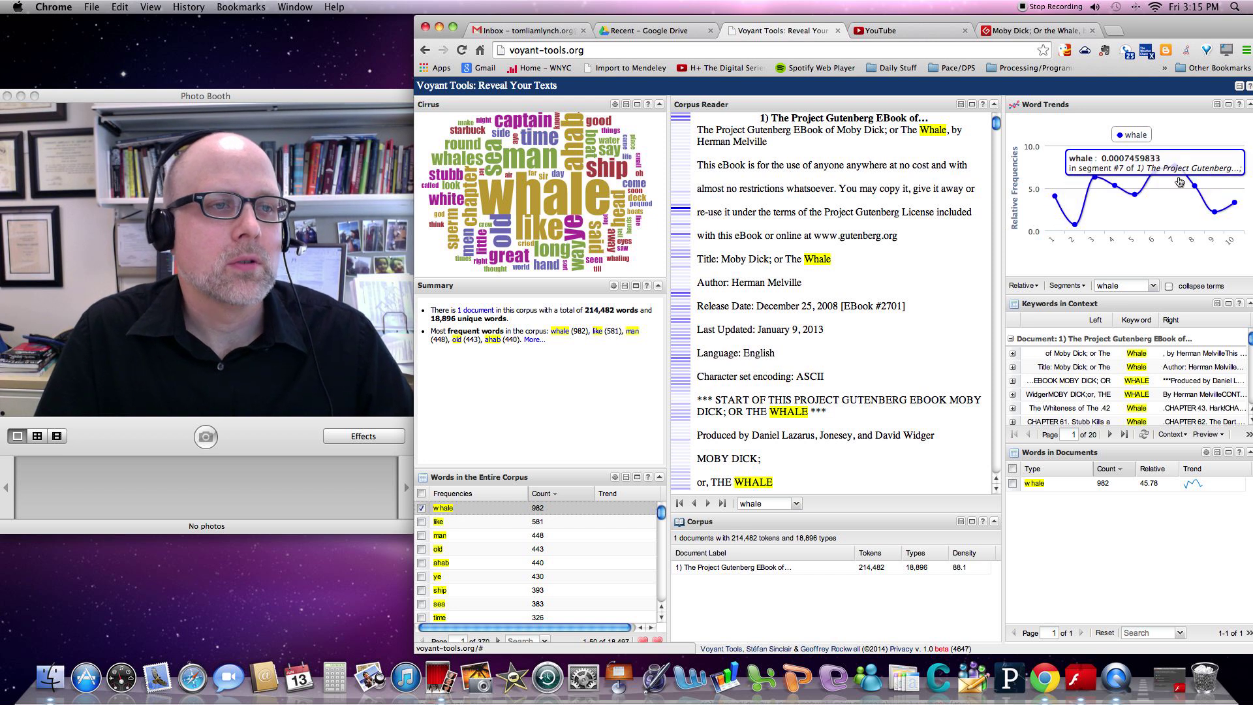
mouse_move(1233, 204)
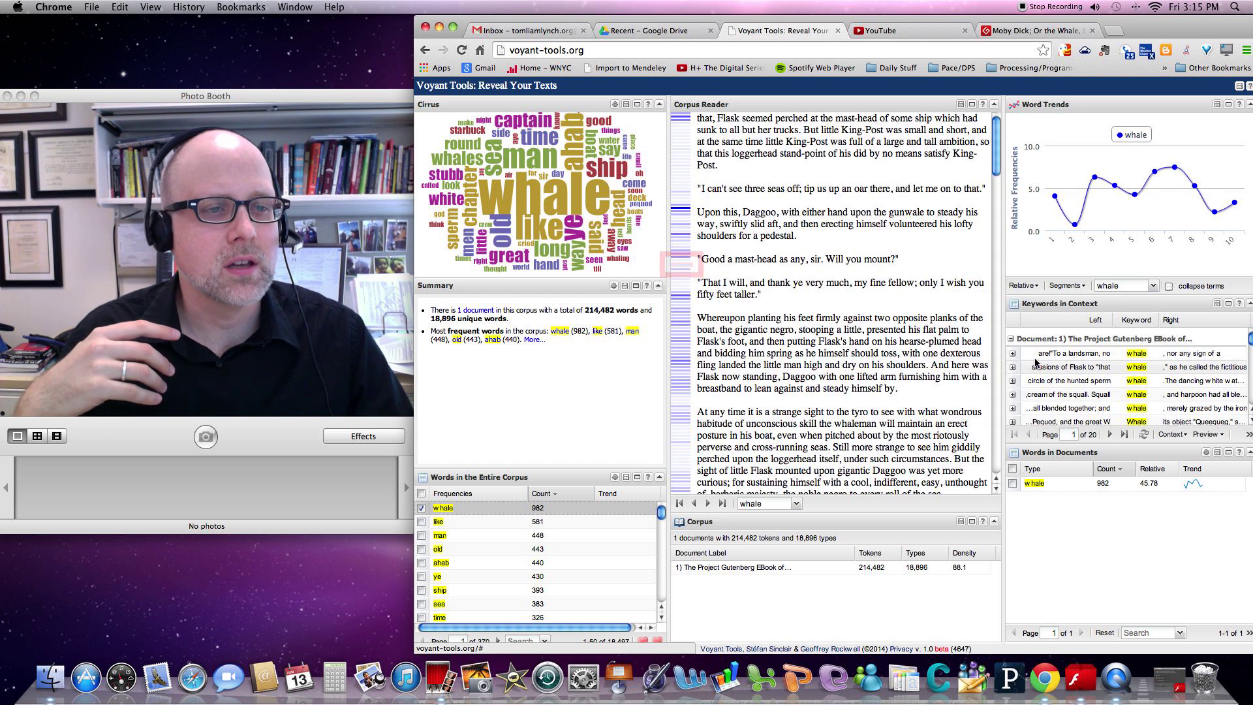
Expand the first whale Keywords in Context row and show its 'nor any sign of a herring' passage.
left_click(1012, 354)
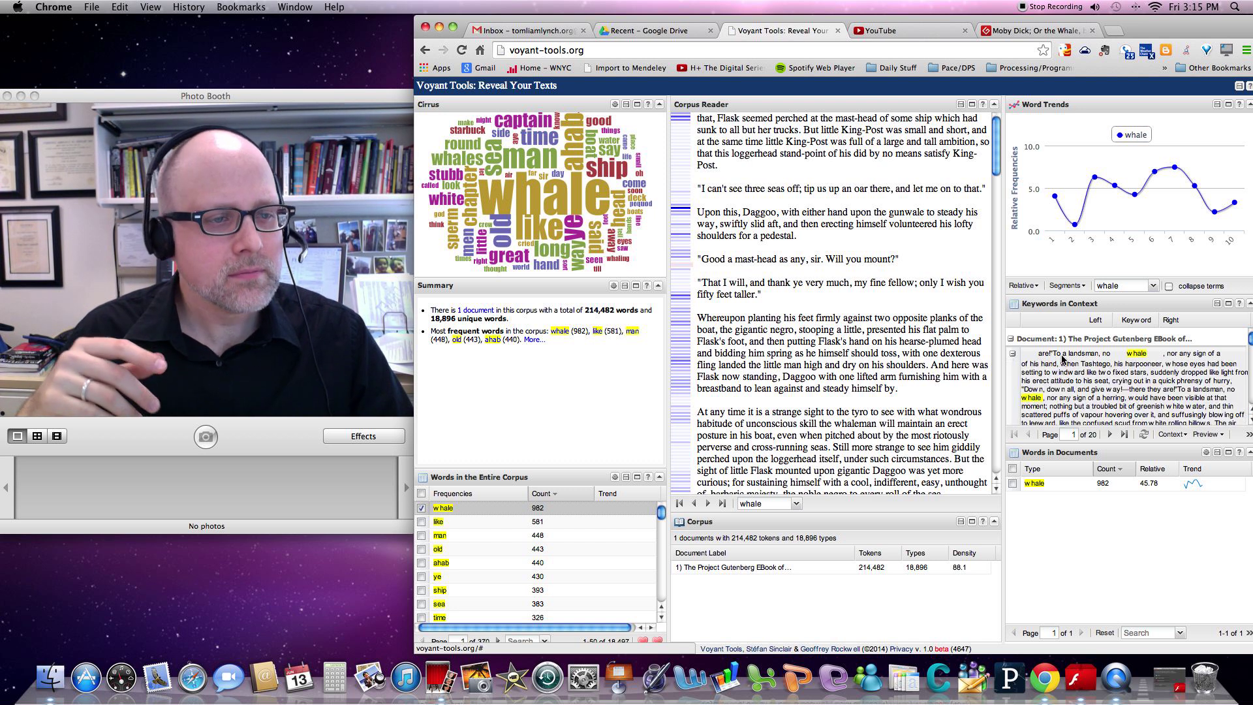
left_click(1142, 358)
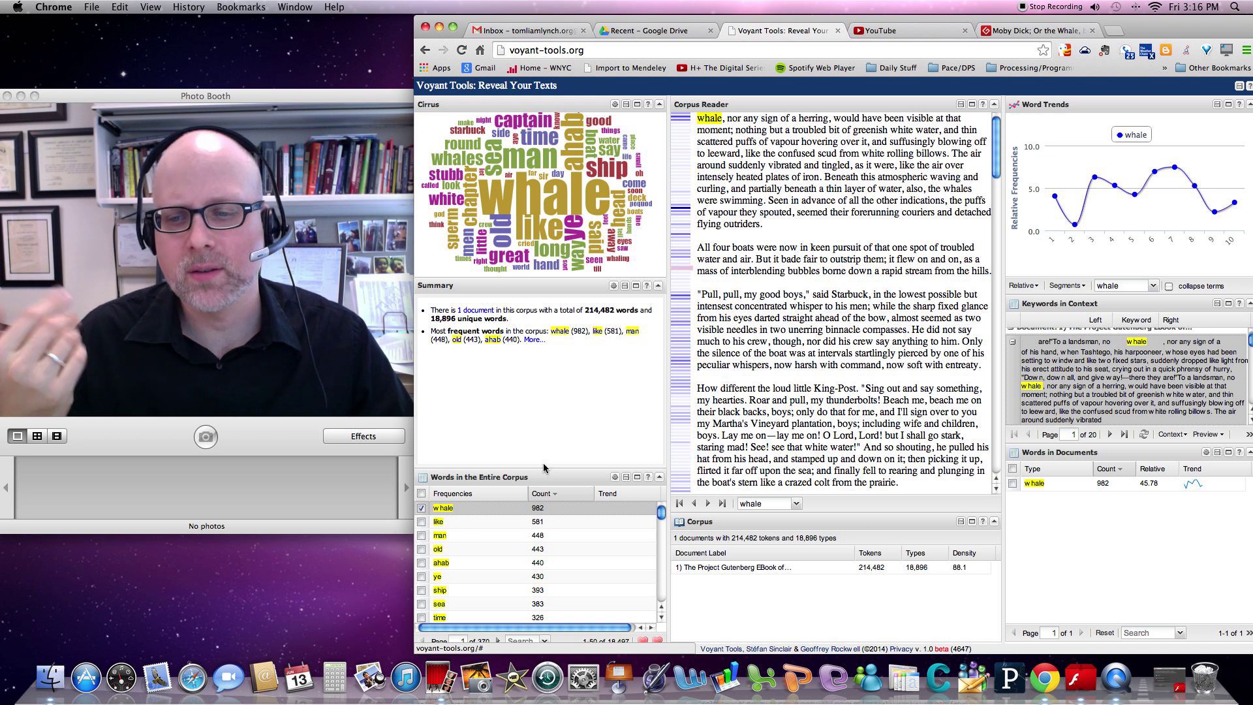
Tick ahab in the Words in the Entire Corpus table to plot it beside whale.
left_click(421, 563)
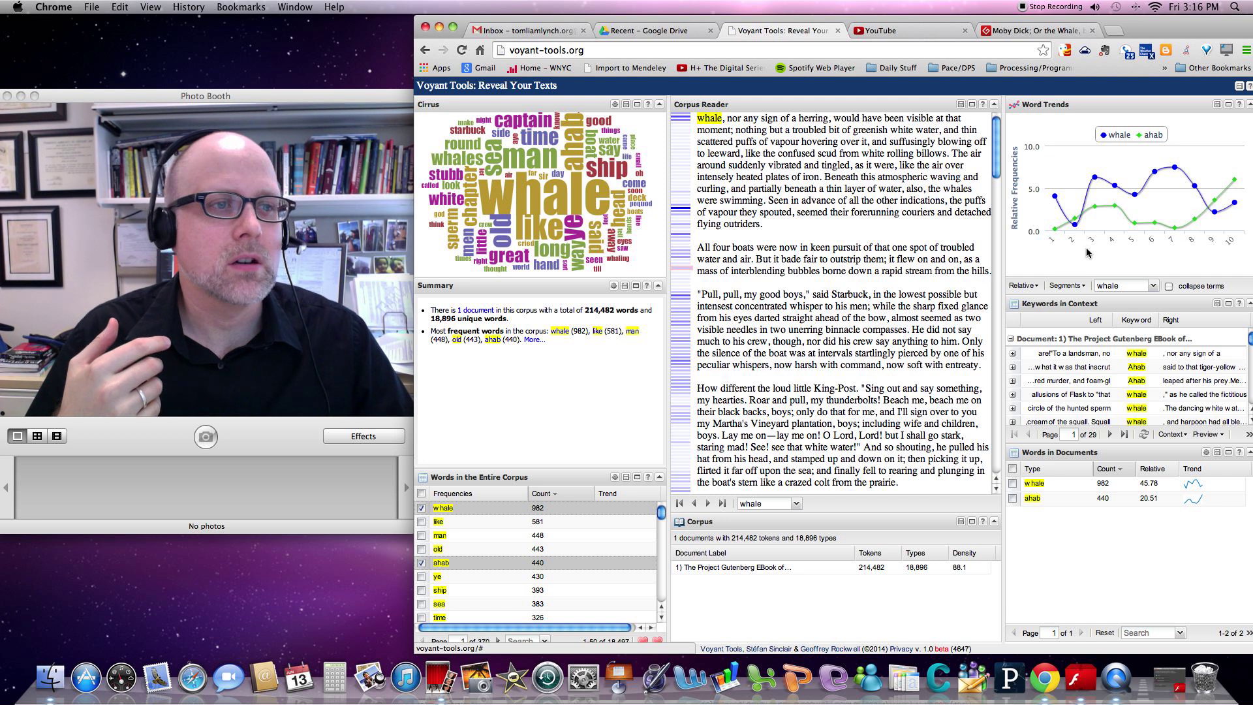
mouse_move(1202, 224)
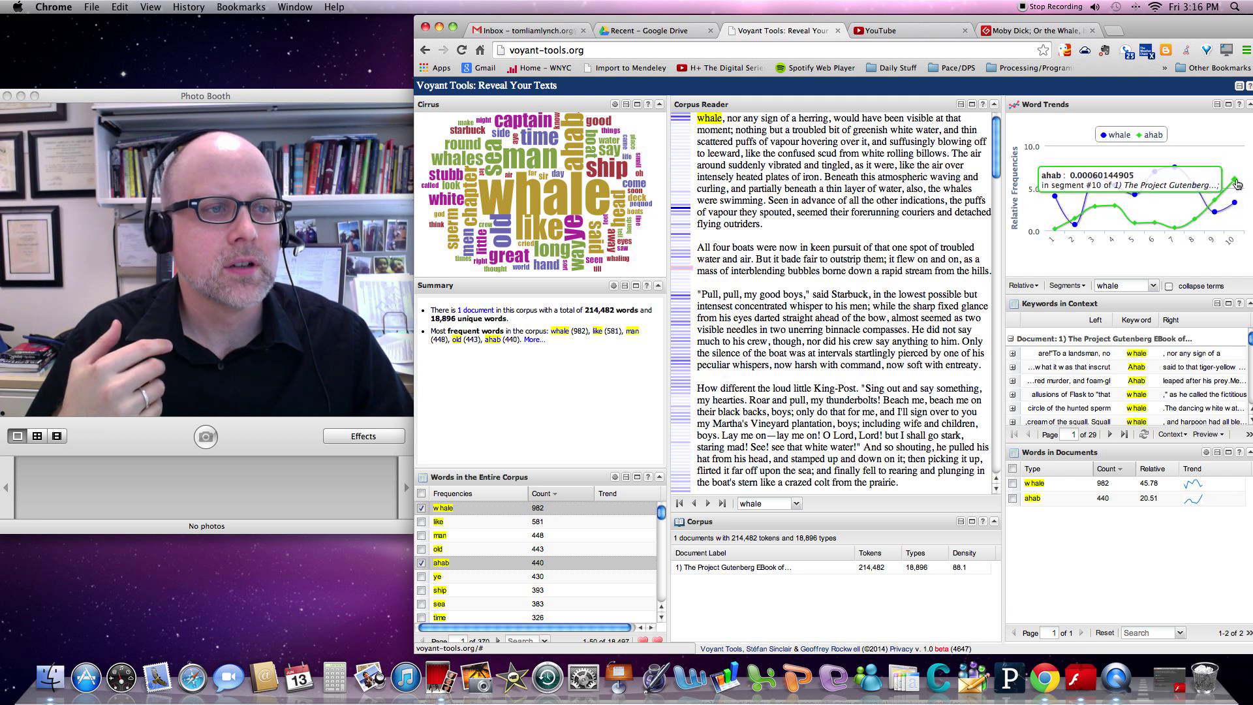
mouse_move(1240, 182)
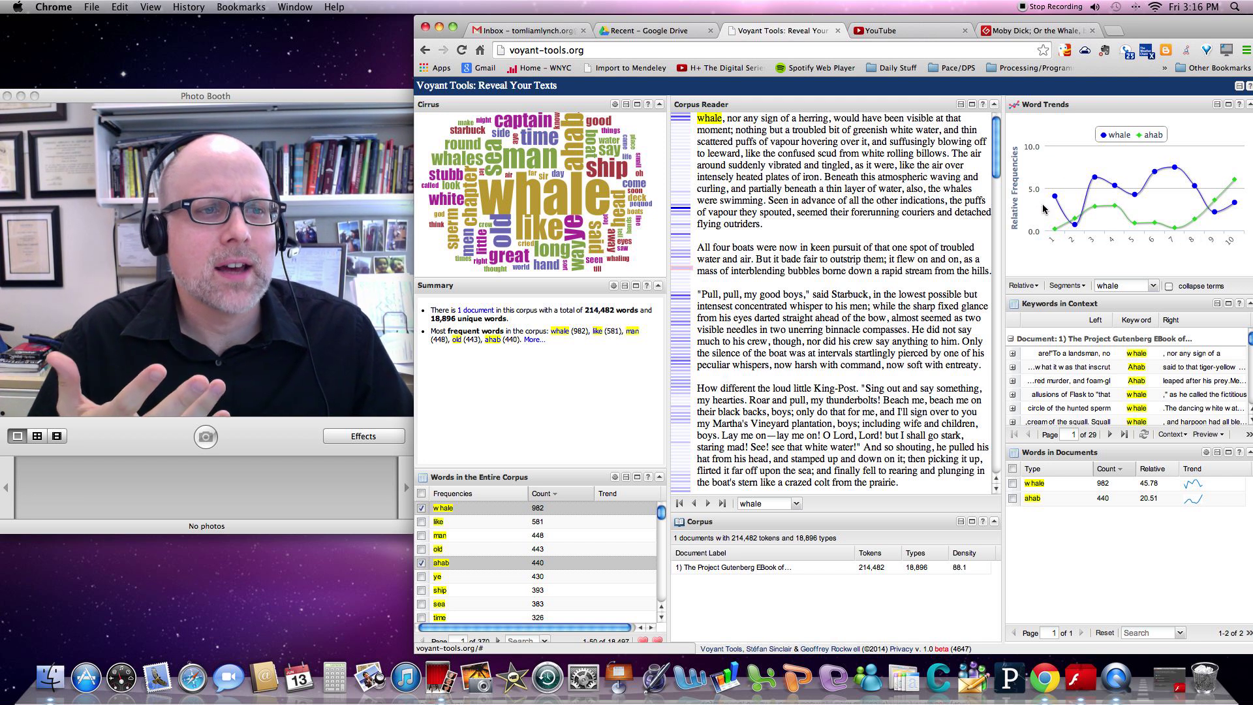
mouse_move(1102, 189)
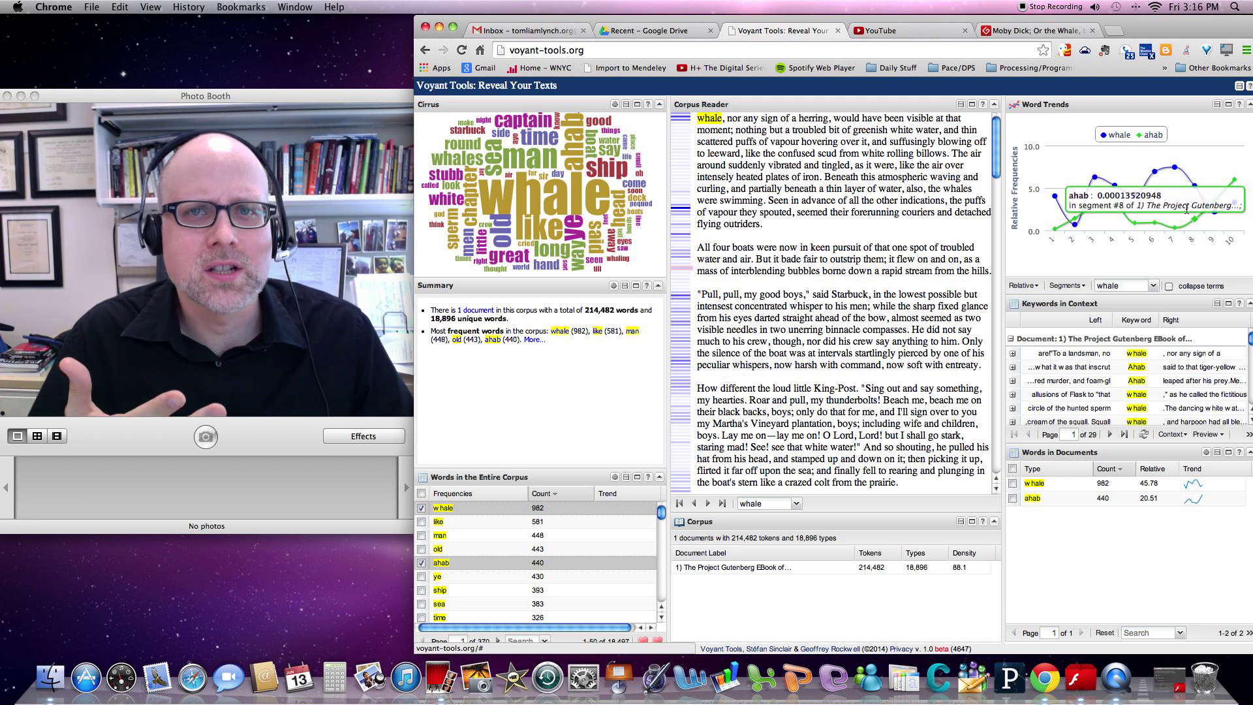